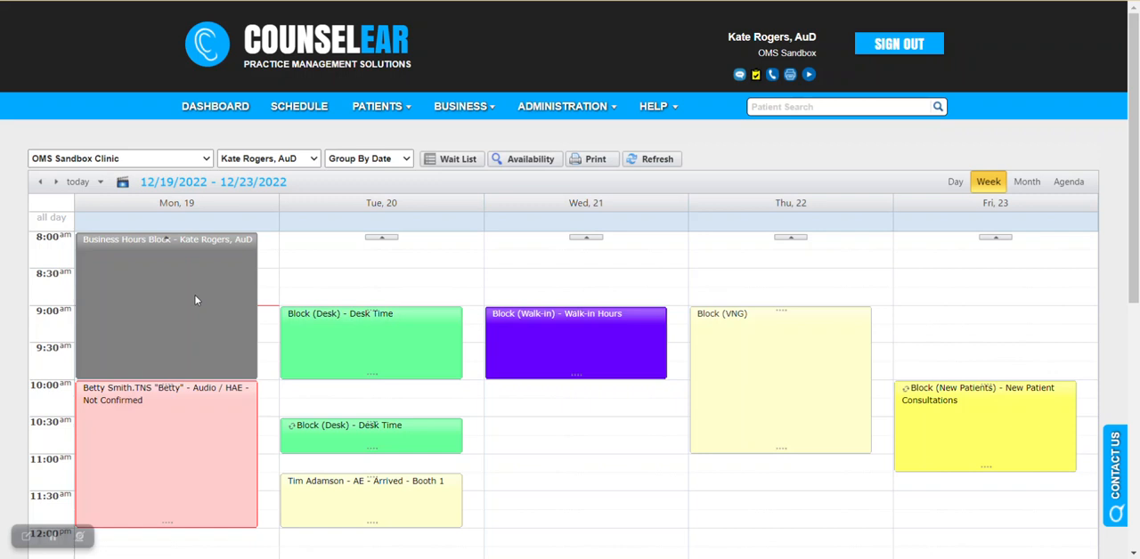
# Step: Try to schedule an Audio / HAE appointment with referral Current Patient over Tuesday's 9:00 AM Desk Time block, and cancel it
pyautogui.moveTo(323, 345)
pyautogui.moveTo(376, 344)
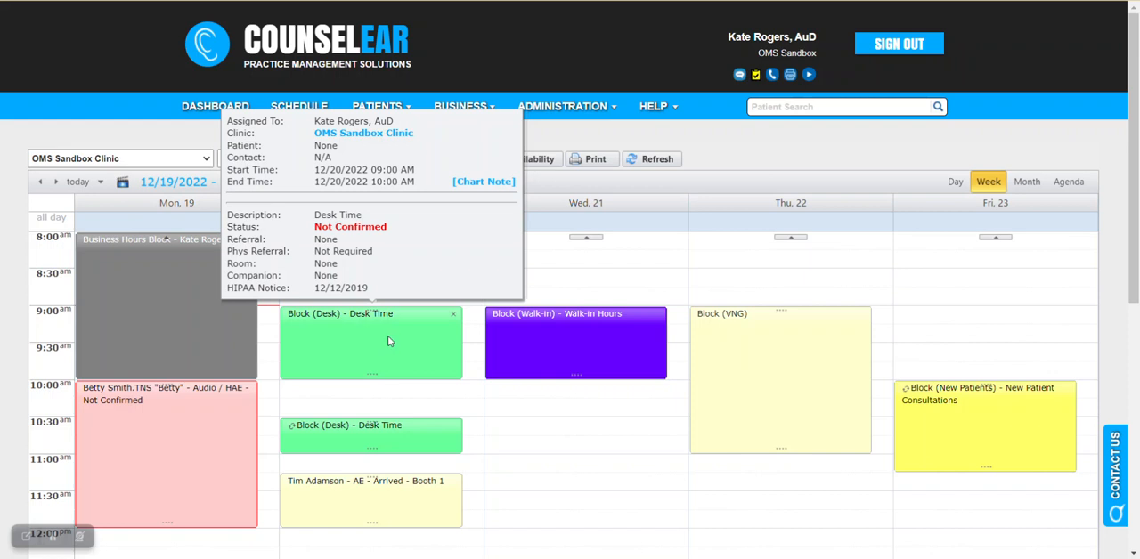
pyautogui.doubleClick(472, 322)
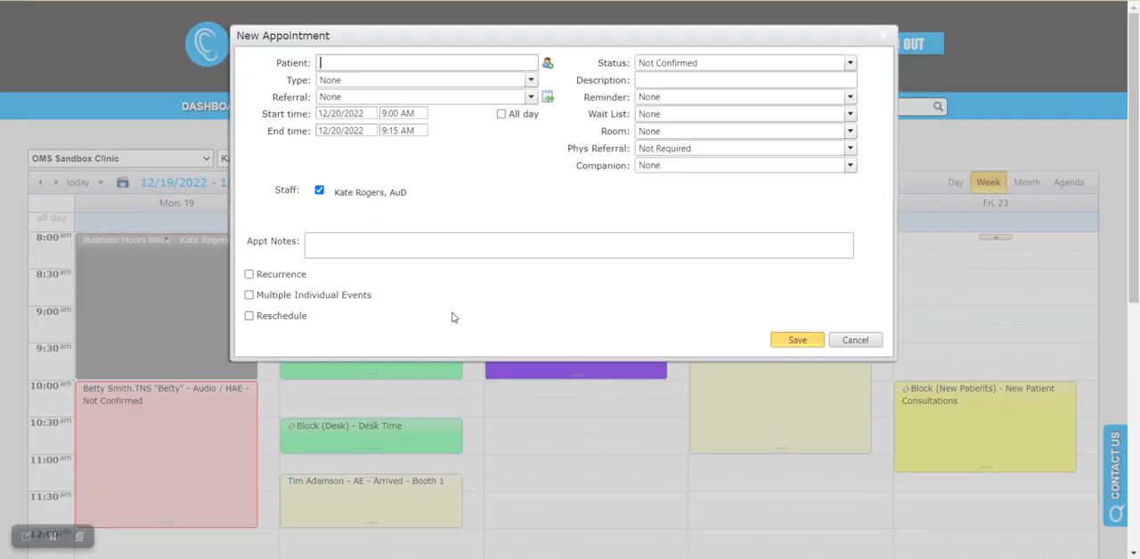
pyautogui.write('tim')
pyautogui.click(460, 178)
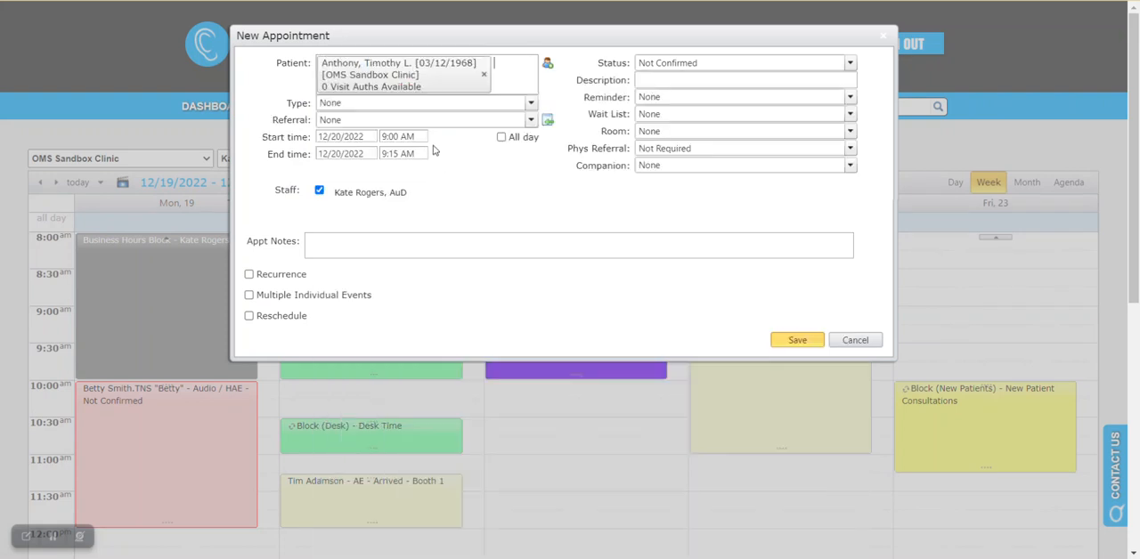
pyautogui.click(427, 103)
pyautogui.click(386, 148)
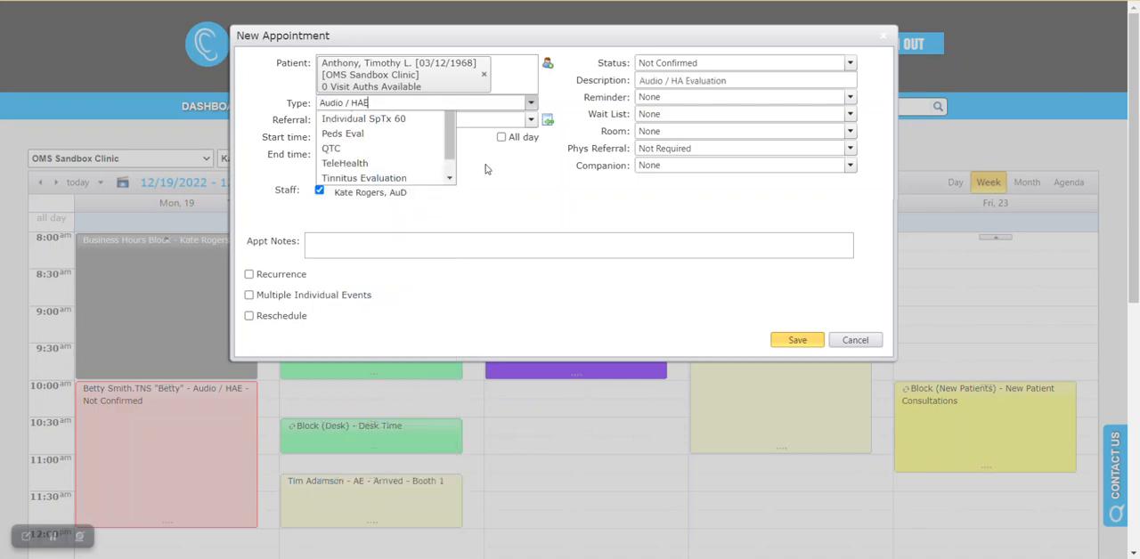
pyautogui.click(481, 119)
pyautogui.click(374, 133)
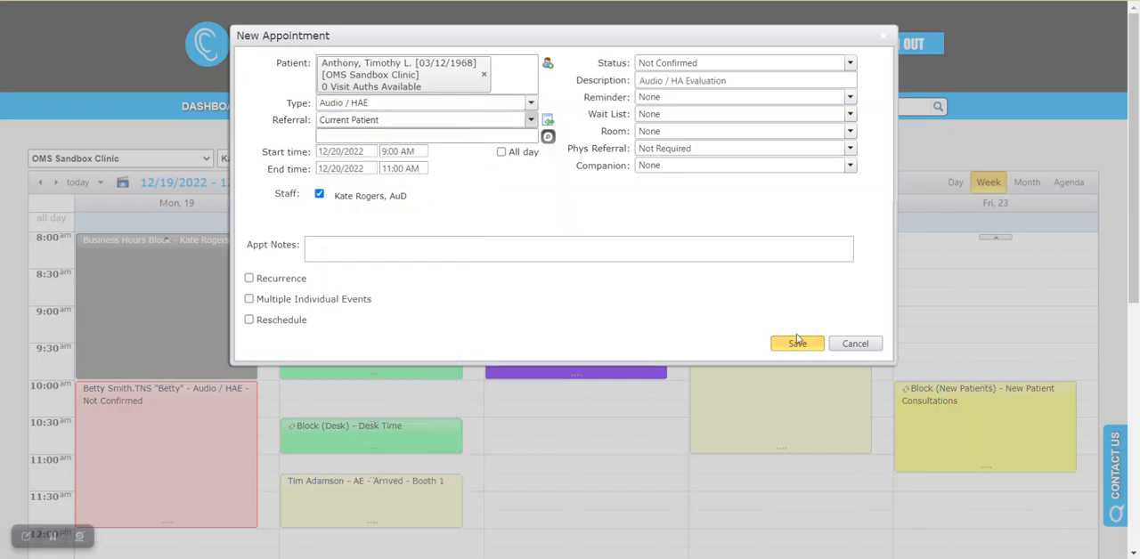
pyautogui.click(798, 340)
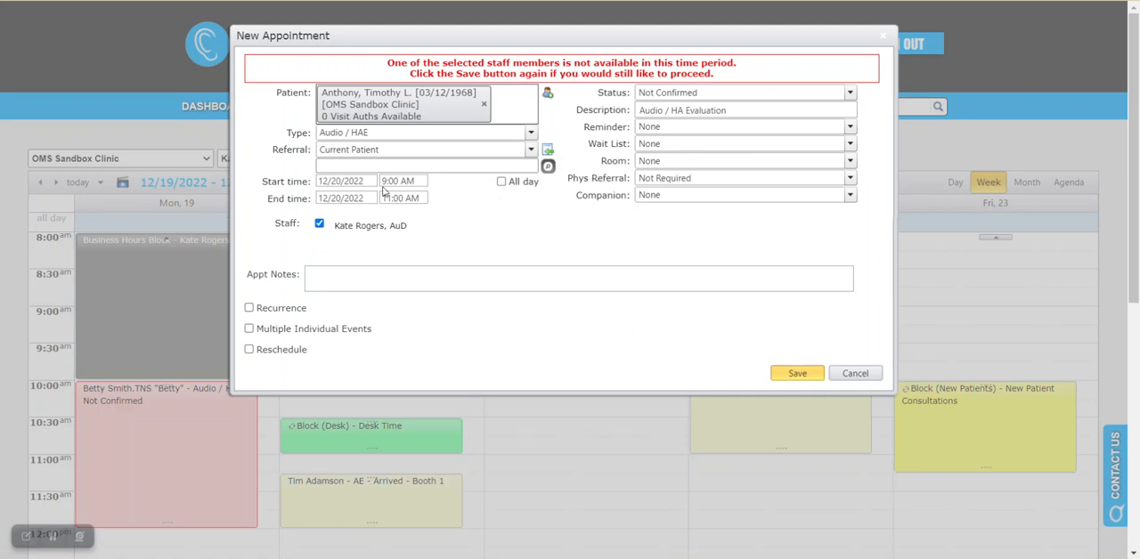
pyautogui.click(852, 373)
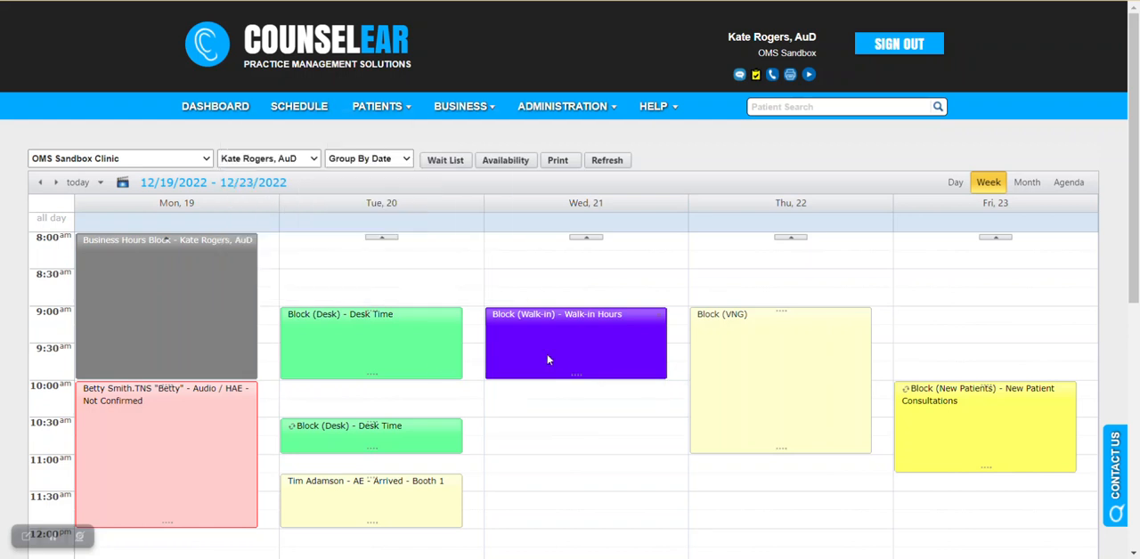
# Step: Examine Wednesday's Walk-in Hours block and Thursday's VNG block on the weekly schedule
pyautogui.moveTo(565, 358)
pyautogui.moveTo(744, 378)
pyautogui.moveTo(814, 387)
pyautogui.moveTo(818, 351)
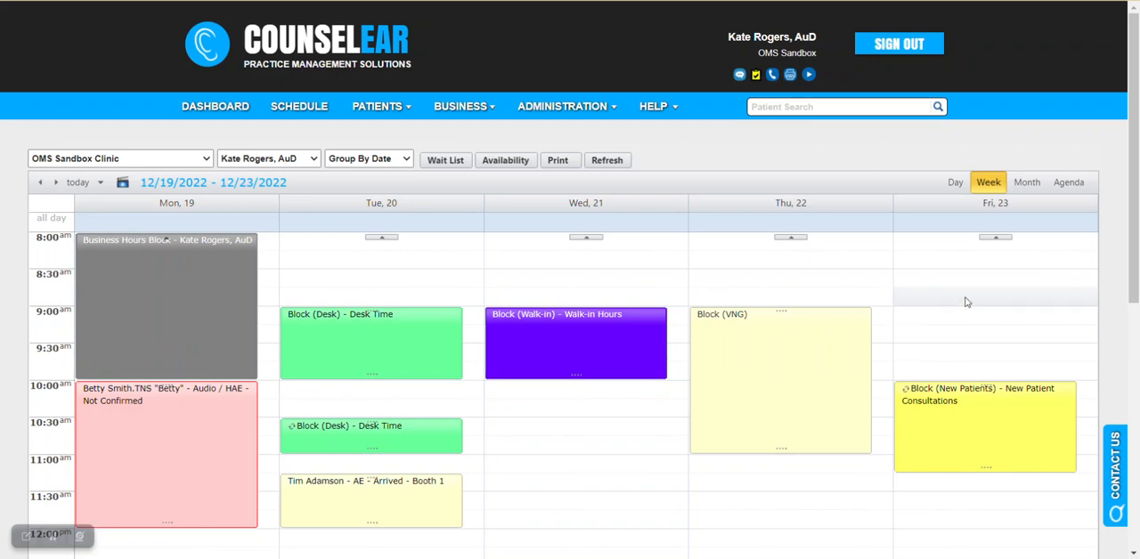
pyautogui.moveTo(789, 354)
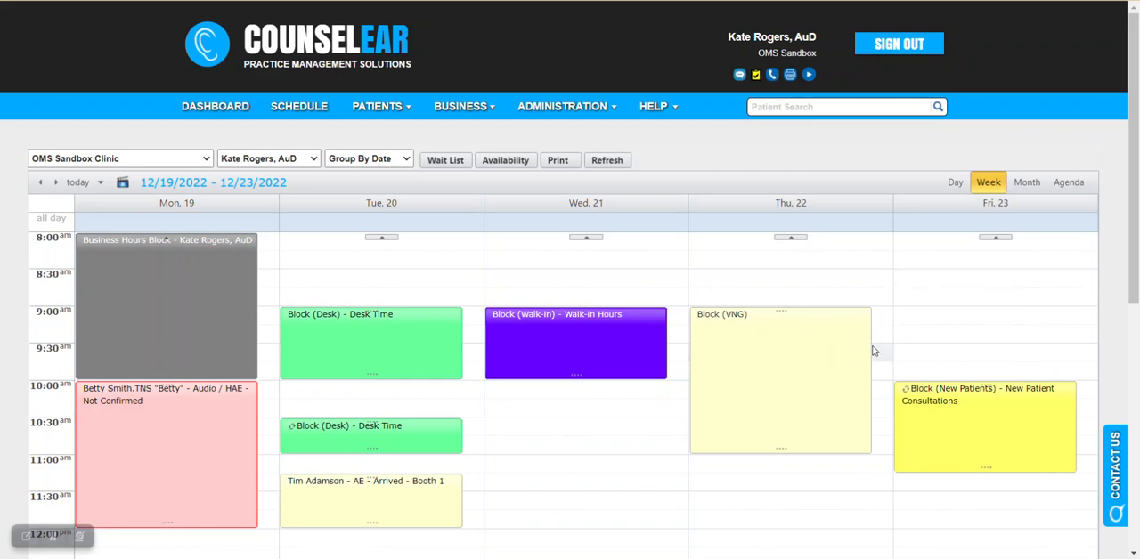
# Step: Examine the recurring Desk Time and New Patient Consultations blocks, check them in the following week, and return to 12/19/2022 - 12/23/2022
pyautogui.moveTo(856, 357)
pyautogui.moveTo(970, 420)
pyautogui.moveTo(926, 428)
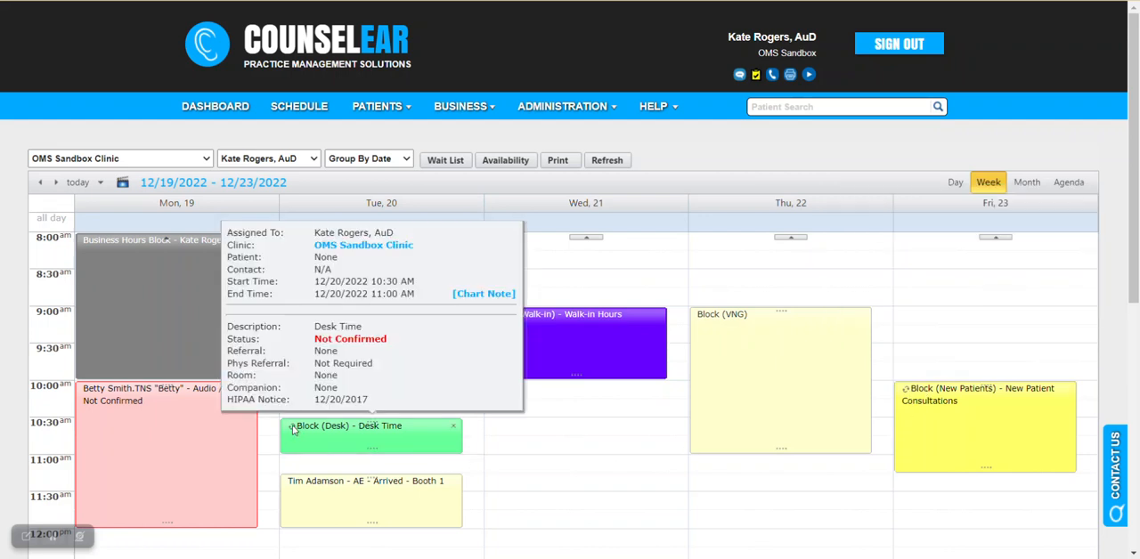
pyautogui.moveTo(1011, 435)
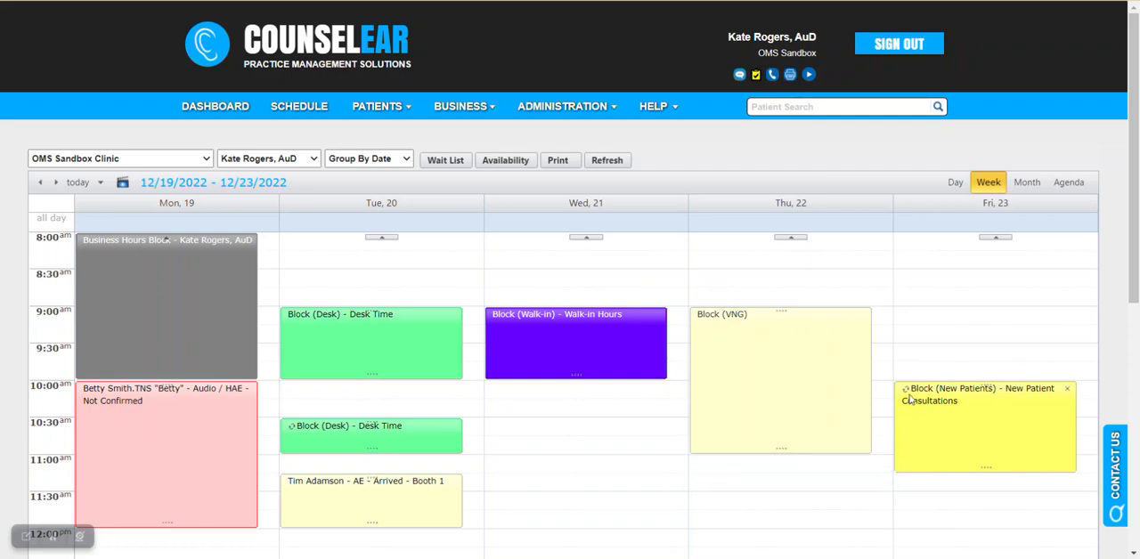
pyautogui.moveTo(912, 401)
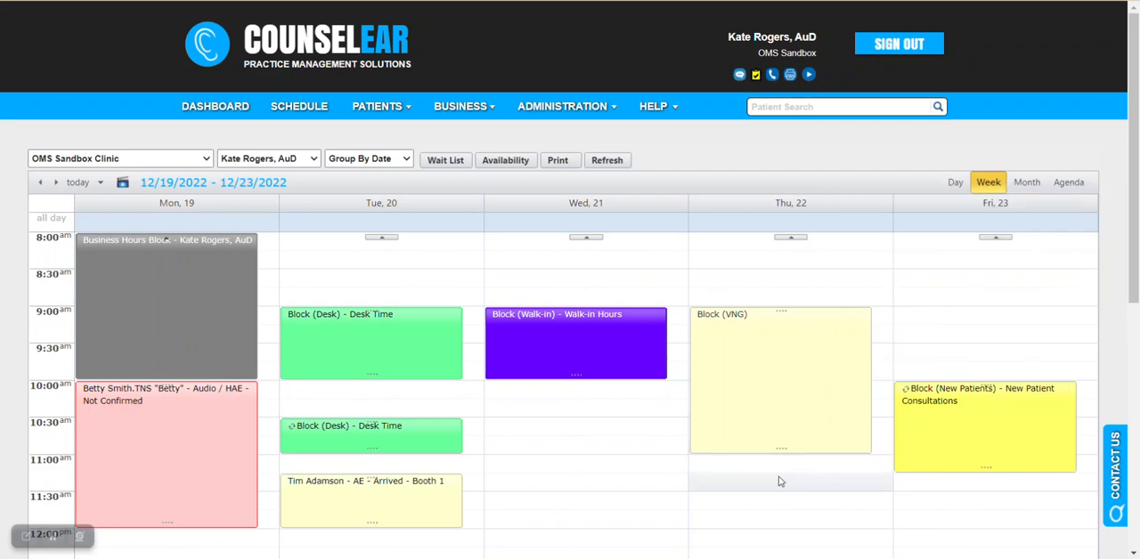
pyautogui.click(55, 182)
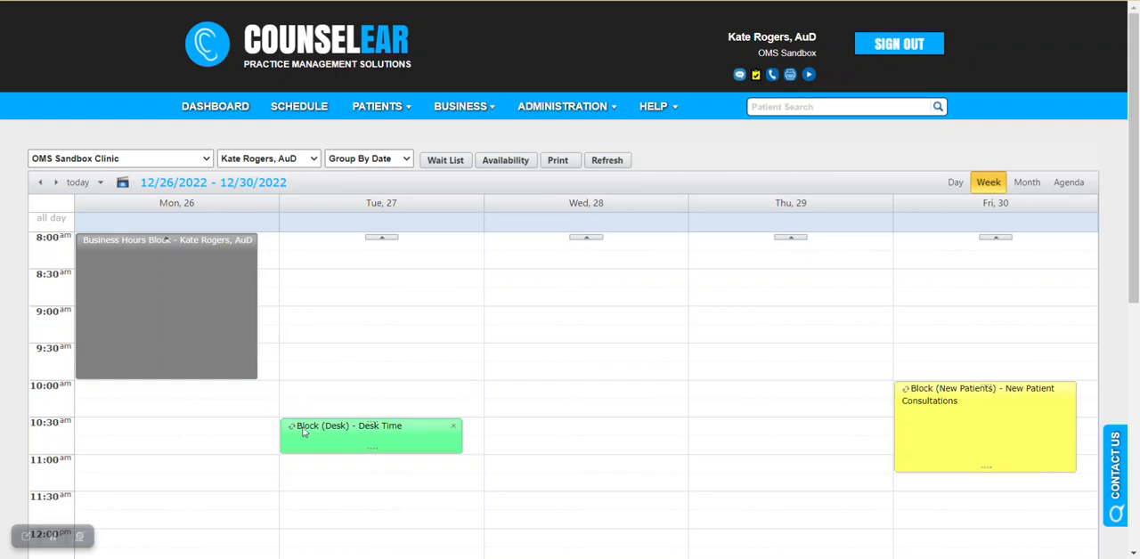
pyautogui.click(40, 182)
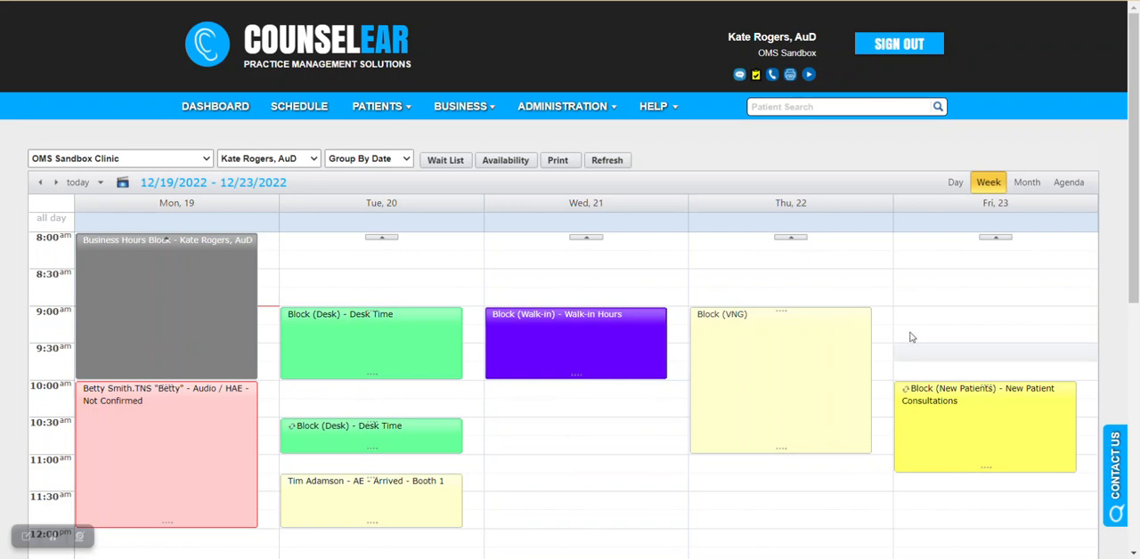
# Step: Add an appointment described as Dentist on 12/23/2022 from 8:30 AM to 9:45 AM, with type None, and save it
pyautogui.doubleClick(923, 275)
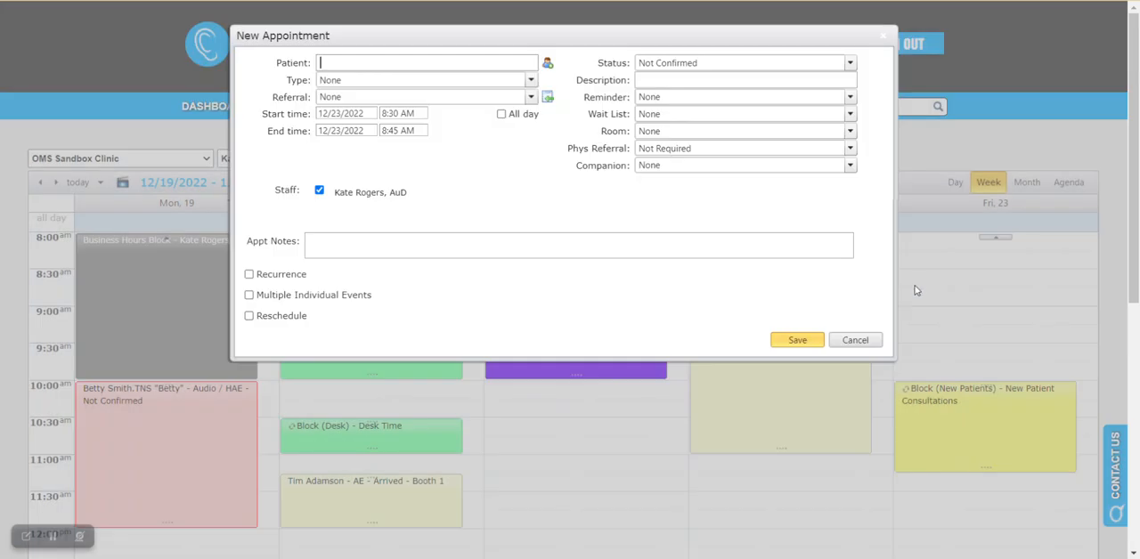
pyautogui.click(530, 83)
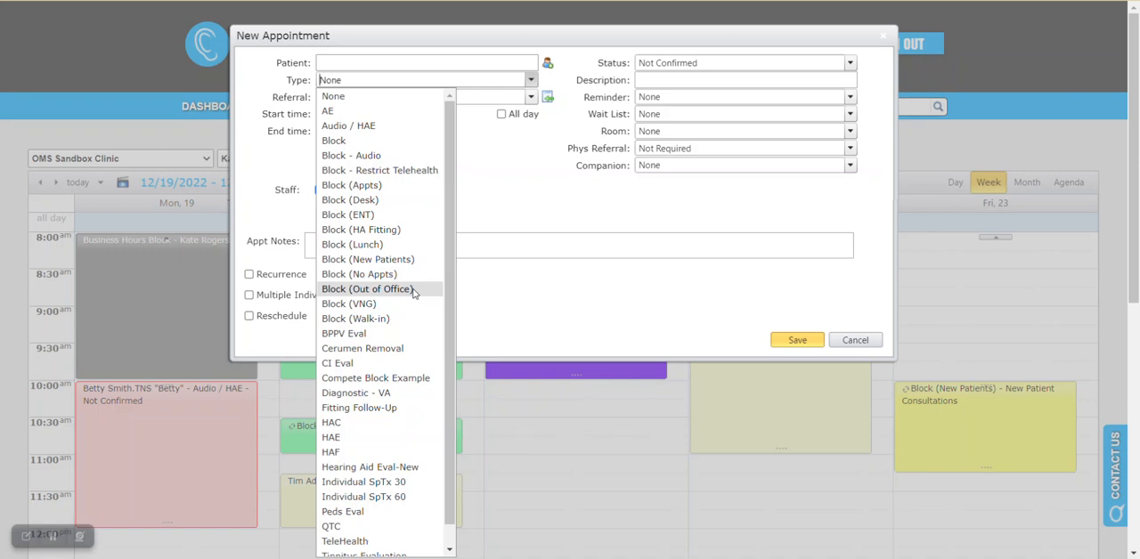
pyautogui.click(549, 198)
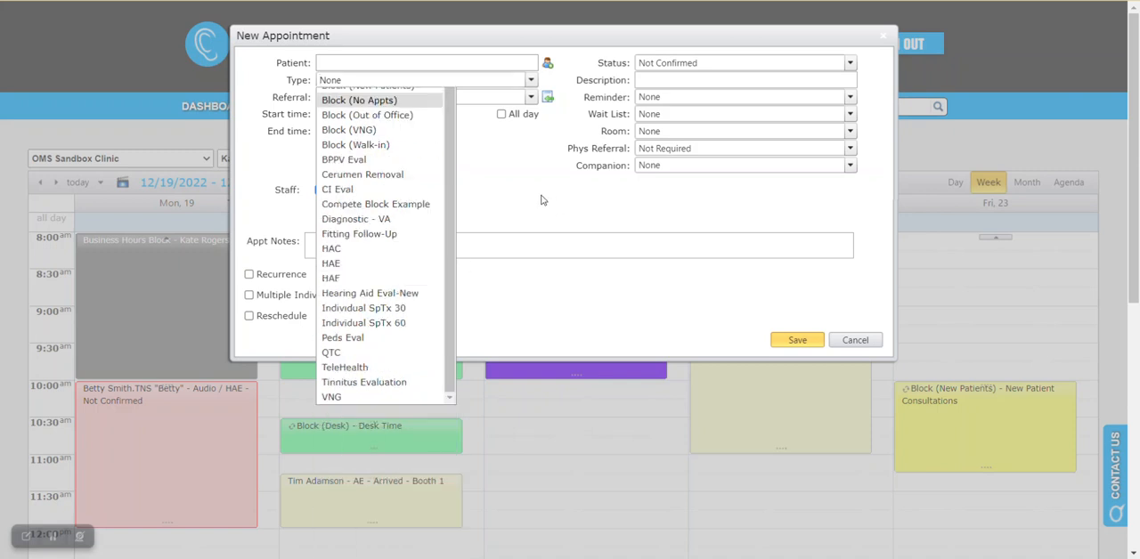
pyautogui.click(412, 131)
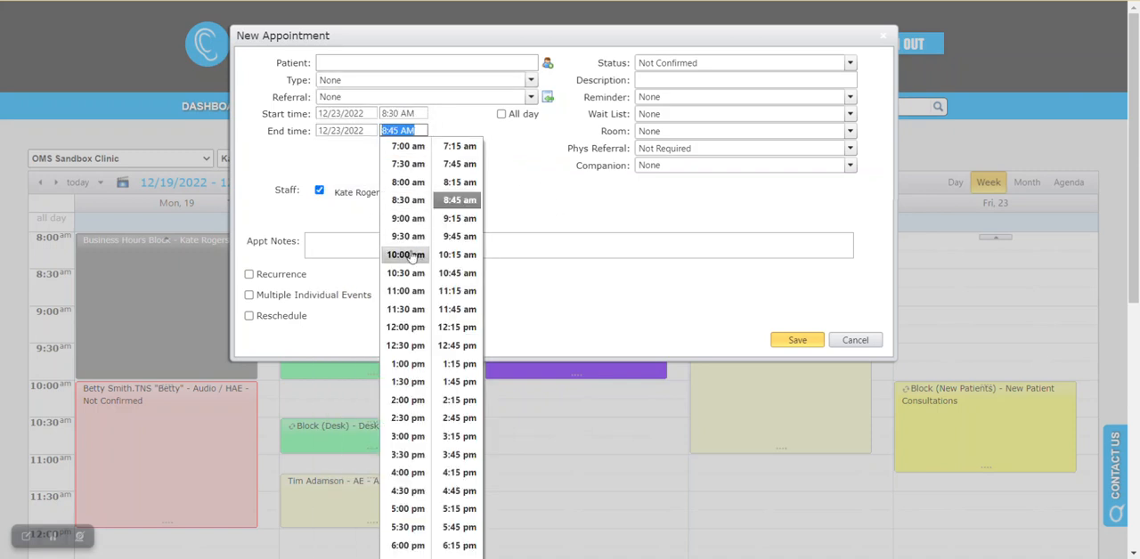
pyautogui.click(460, 236)
pyautogui.click(683, 88)
pyautogui.write('Dentist')
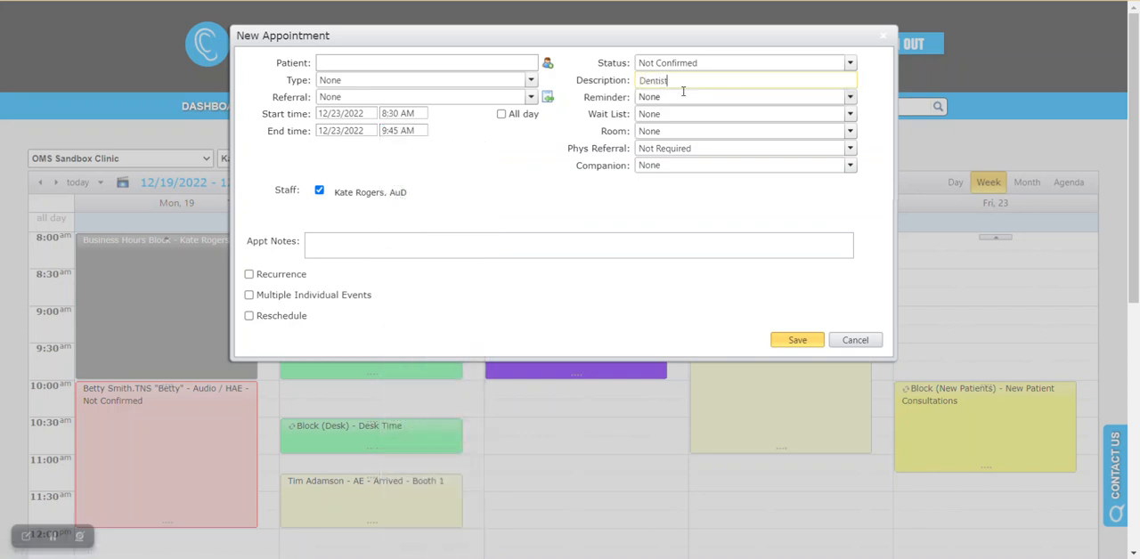
pyautogui.click(812, 340)
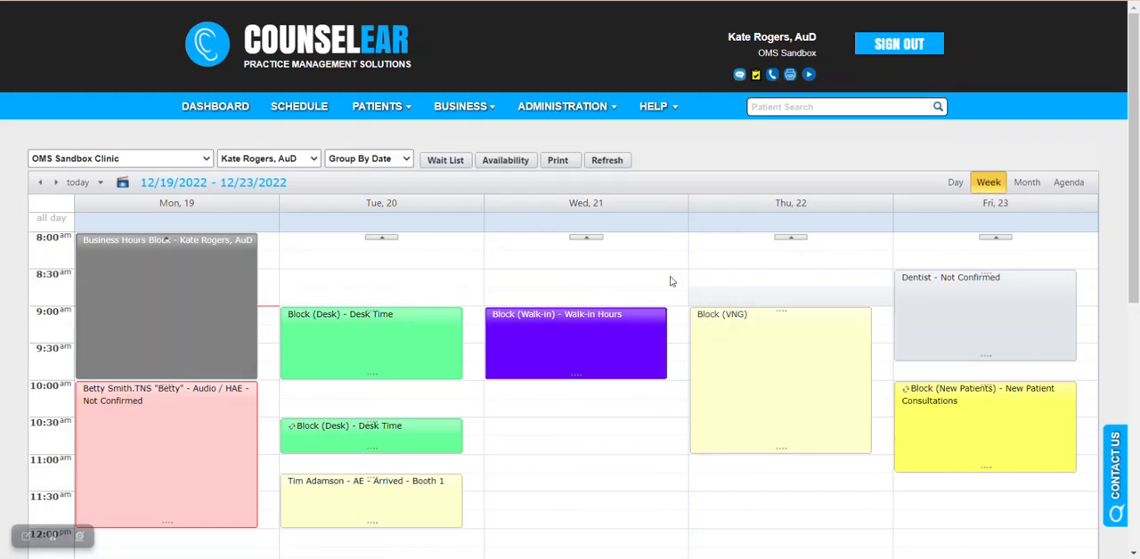
# Step: Check the following week for the Dentist appointment, and view the edit options of Friday's recurring New Patient Consultations block without editing it
pyautogui.click(55, 183)
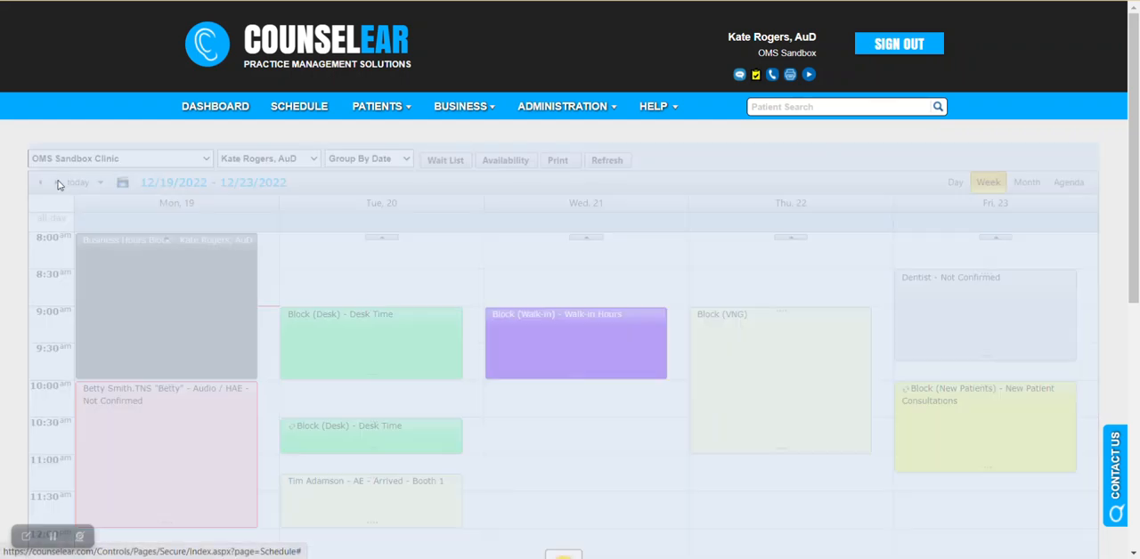
pyautogui.click(40, 182)
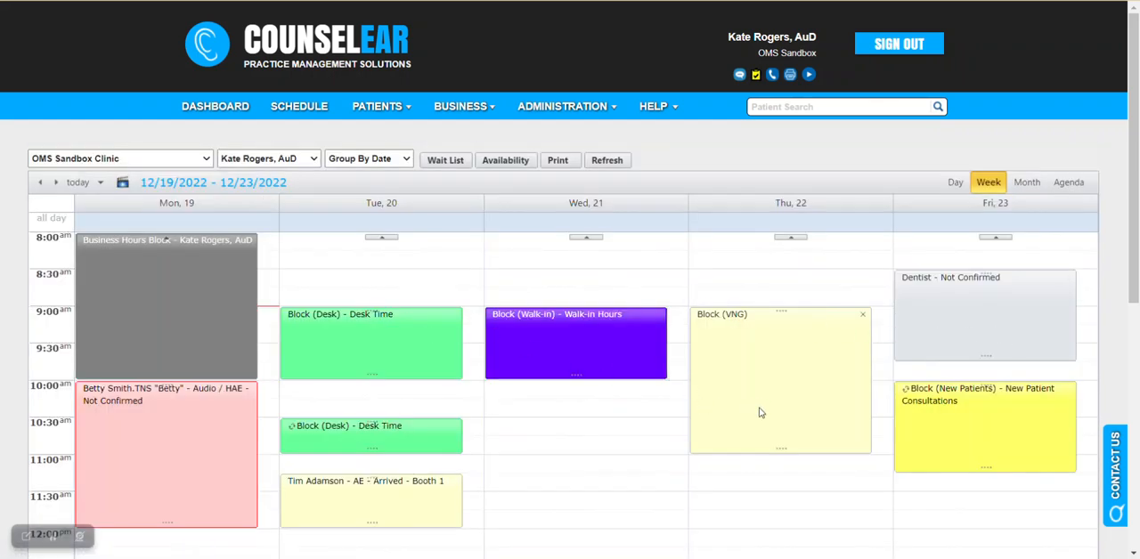
pyautogui.moveTo(988, 355)
pyautogui.moveTo(912, 400)
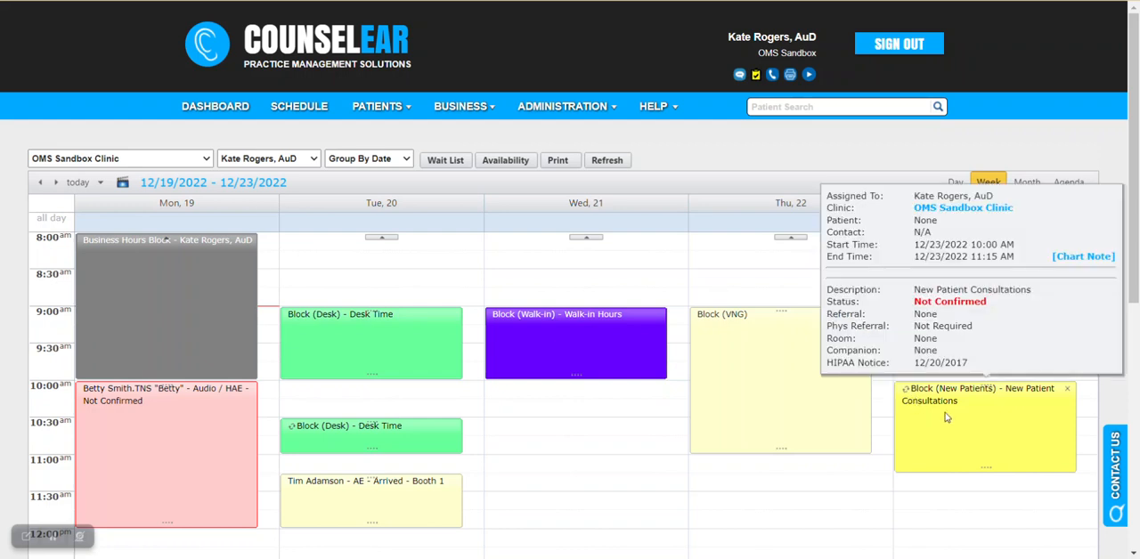
pyautogui.doubleClick(949, 419)
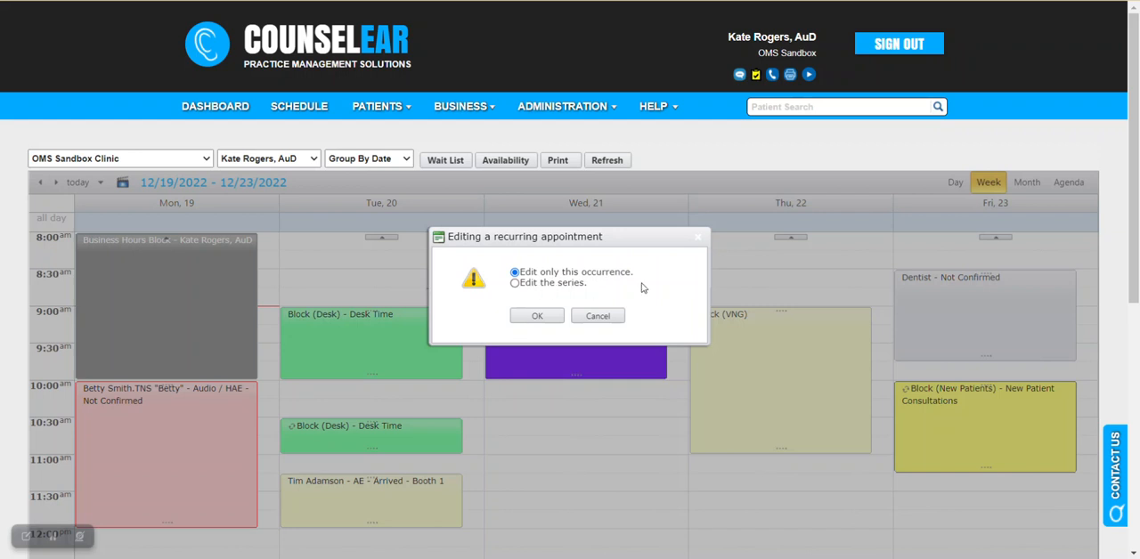
pyautogui.click(598, 316)
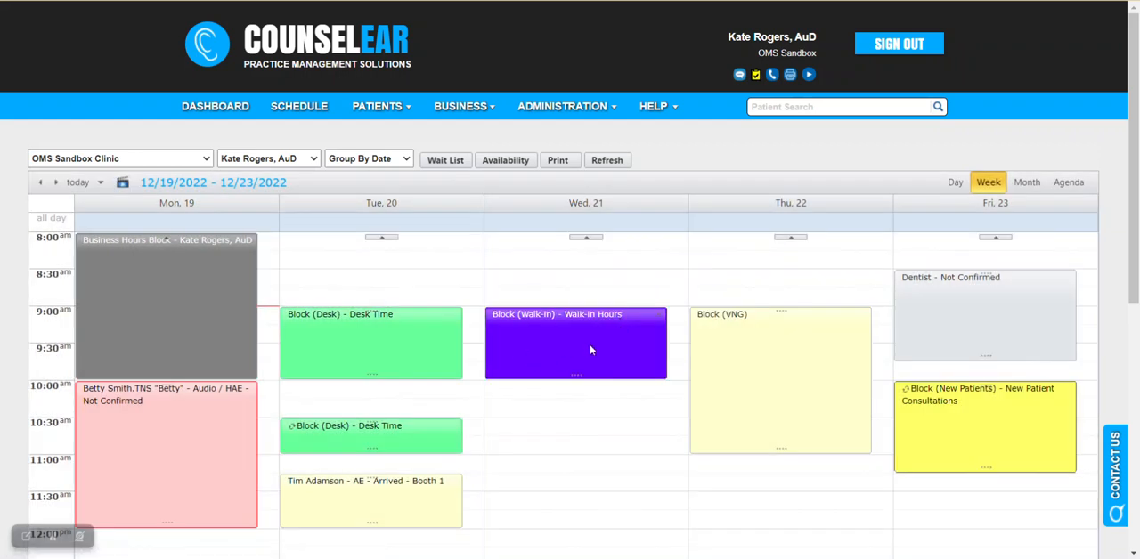
# Step: Review the Walk-in, Desk Time, VNG, Dentist and New Patients entries on the weekly schedule
pyautogui.moveTo(588, 356)
pyautogui.moveTo(396, 356)
pyautogui.moveTo(757, 371)
pyautogui.moveTo(951, 321)
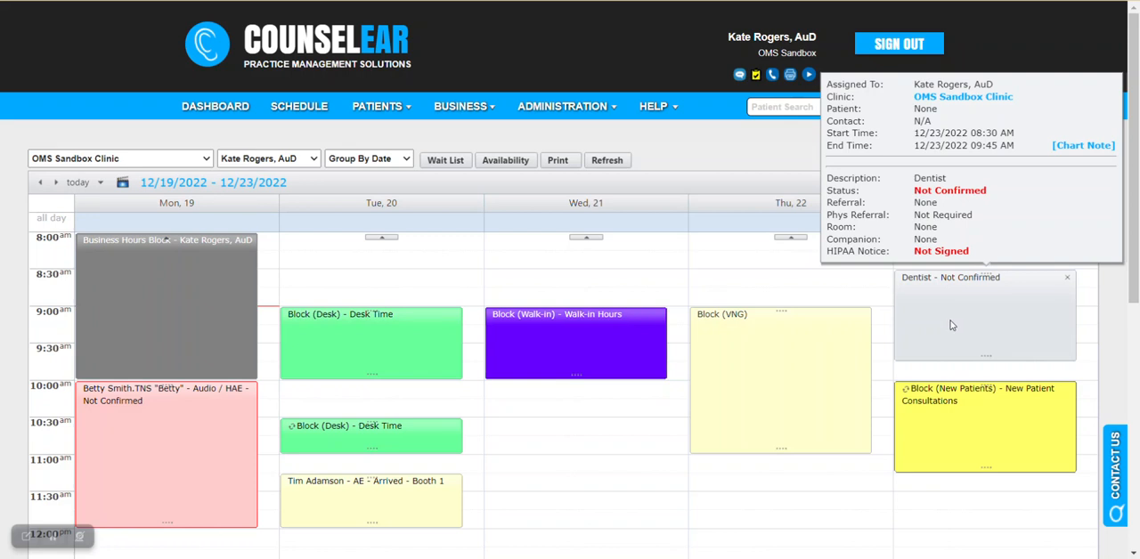
pyautogui.moveTo(908, 398)
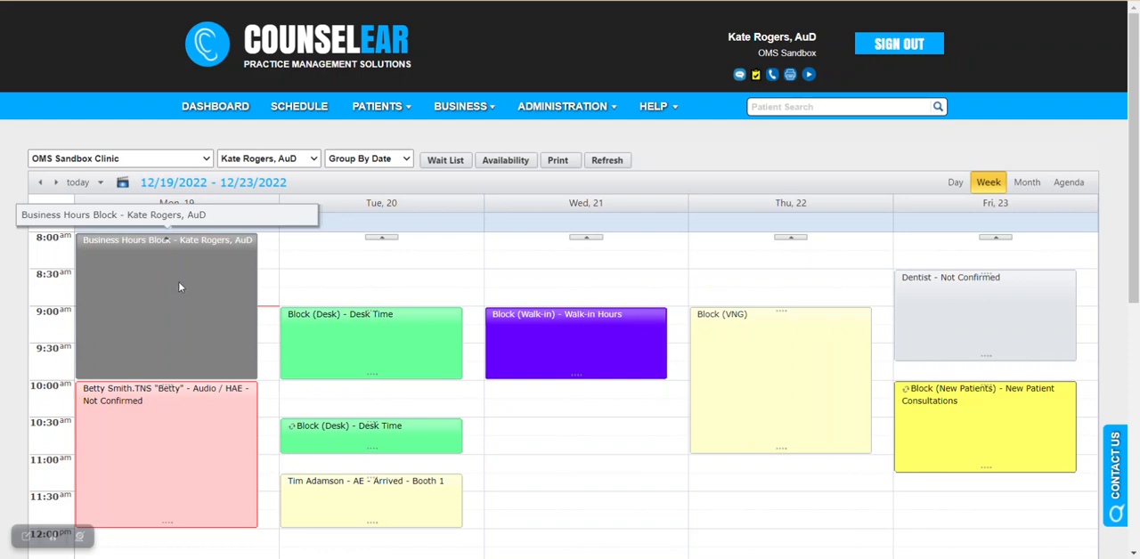
# Step: Open the Business Hours settings within the security settings of the audiologist listed directly below the office manager in the user list
pyautogui.click(584, 114)
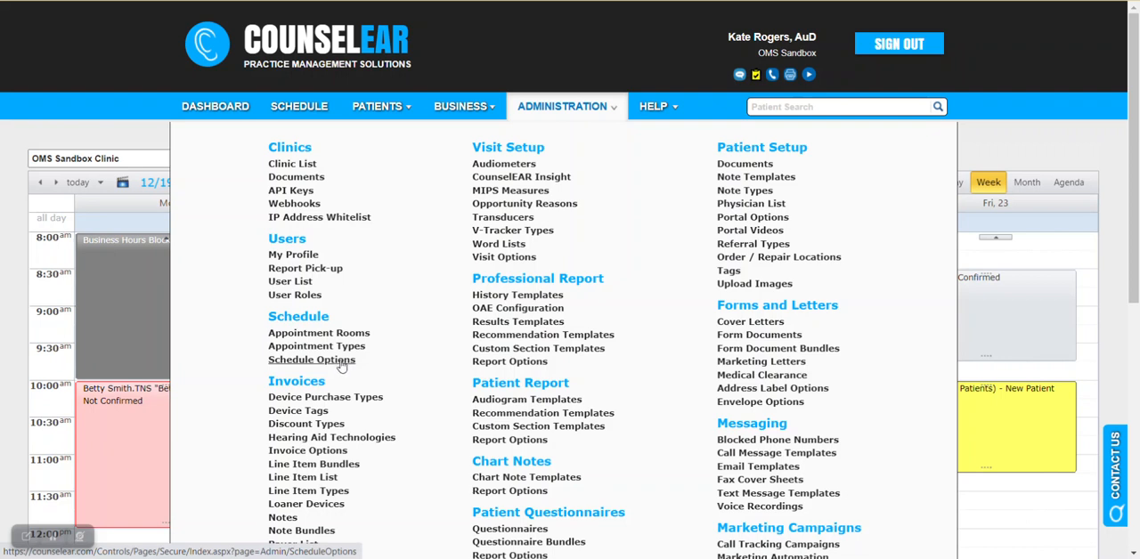
pyautogui.click(291, 281)
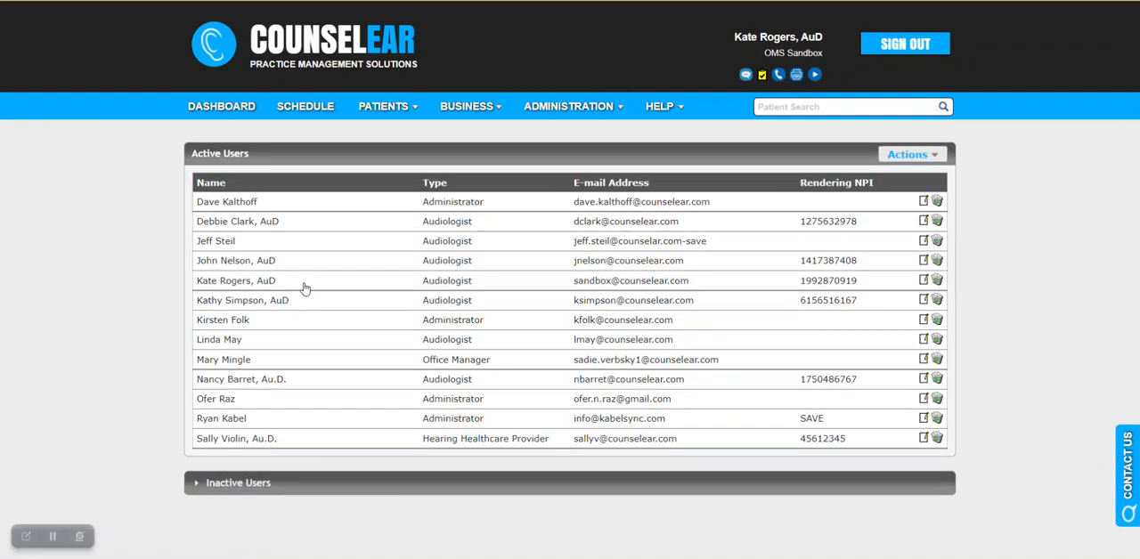
pyautogui.click(924, 381)
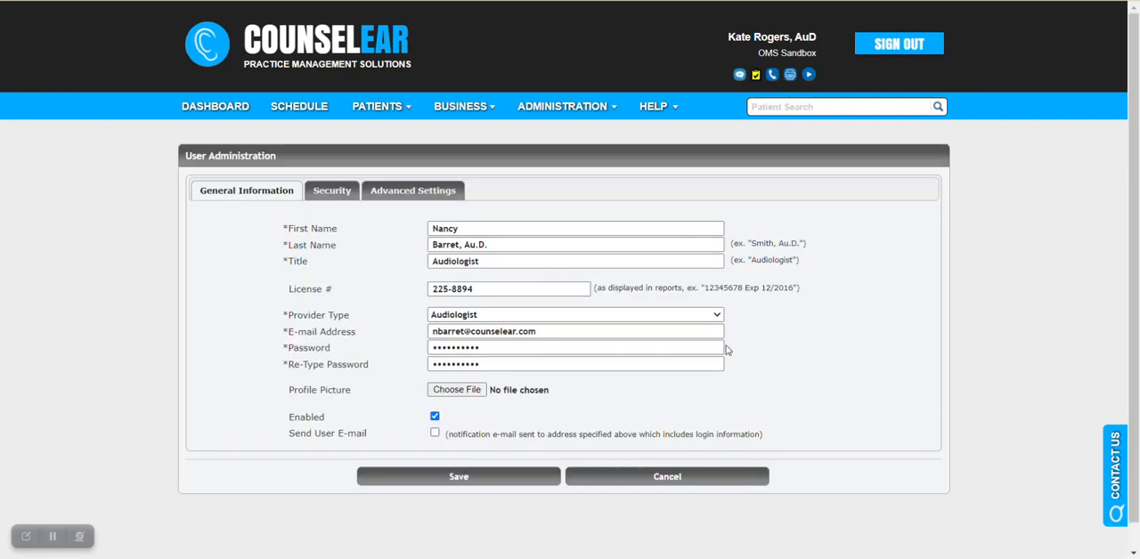
pyautogui.click(342, 196)
pyautogui.scroll(-2, 340, 243)
pyautogui.scroll(-2, 306, 361)
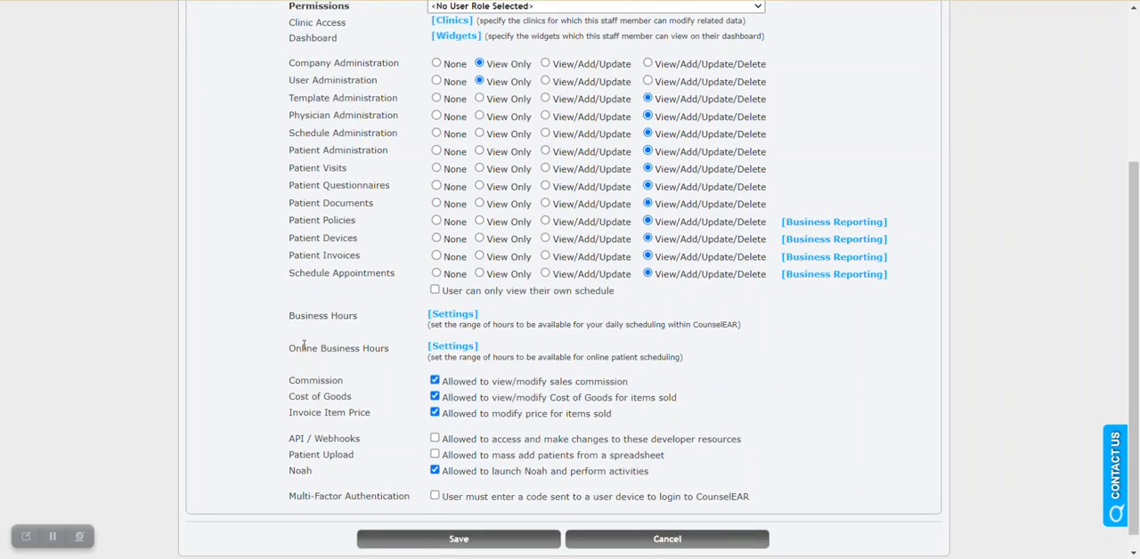
pyautogui.moveTo(287, 314); pyautogui.dragTo(364, 319)
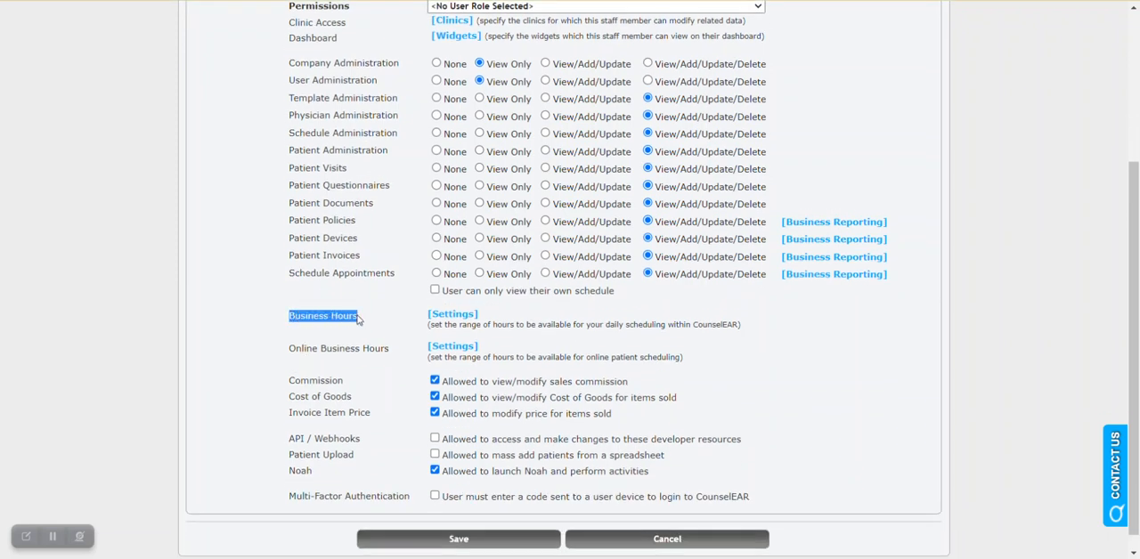
pyautogui.click(456, 317)
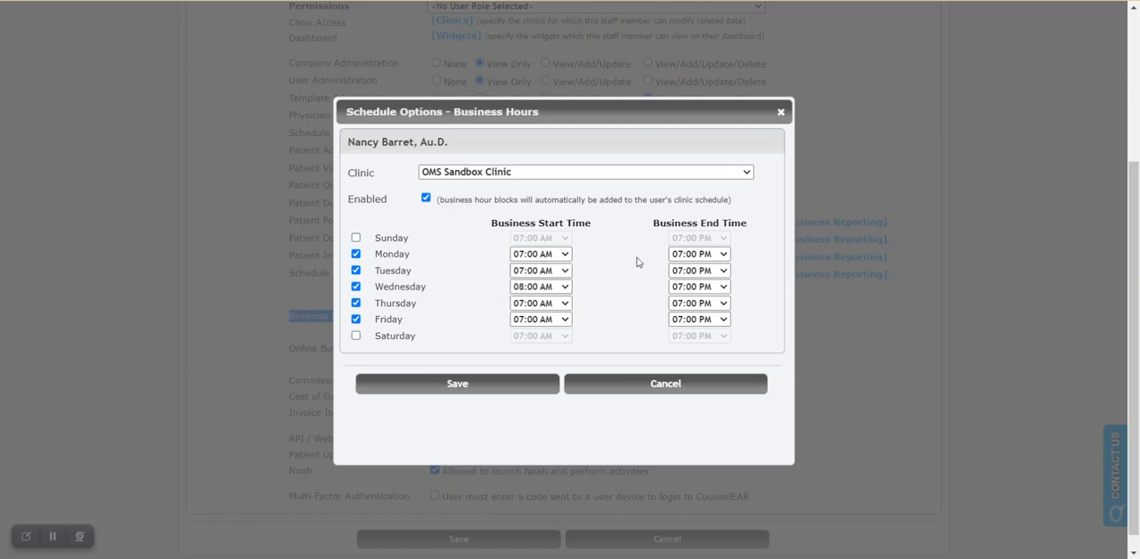
# Step: Set Monday's business hours at OMS Sandbox Clinic to 08:00 AM through 05:00 PM, save them and close the business hours settings
pyautogui.click(523, 177)
pyautogui.click(525, 179)
pyautogui.click(546, 259)
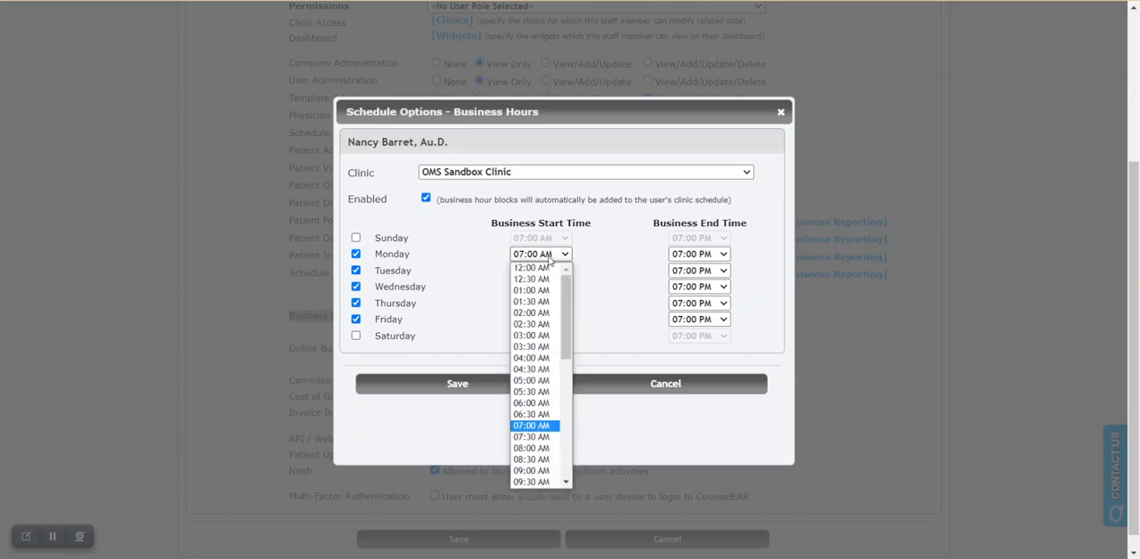
pyautogui.click(540, 454)
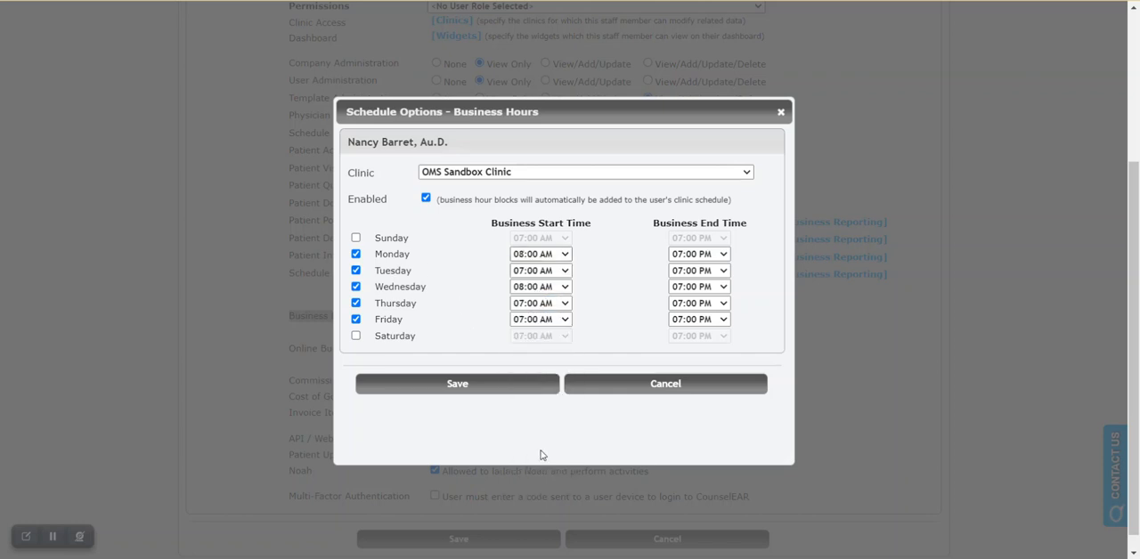
pyautogui.click(699, 254)
pyautogui.click(688, 438)
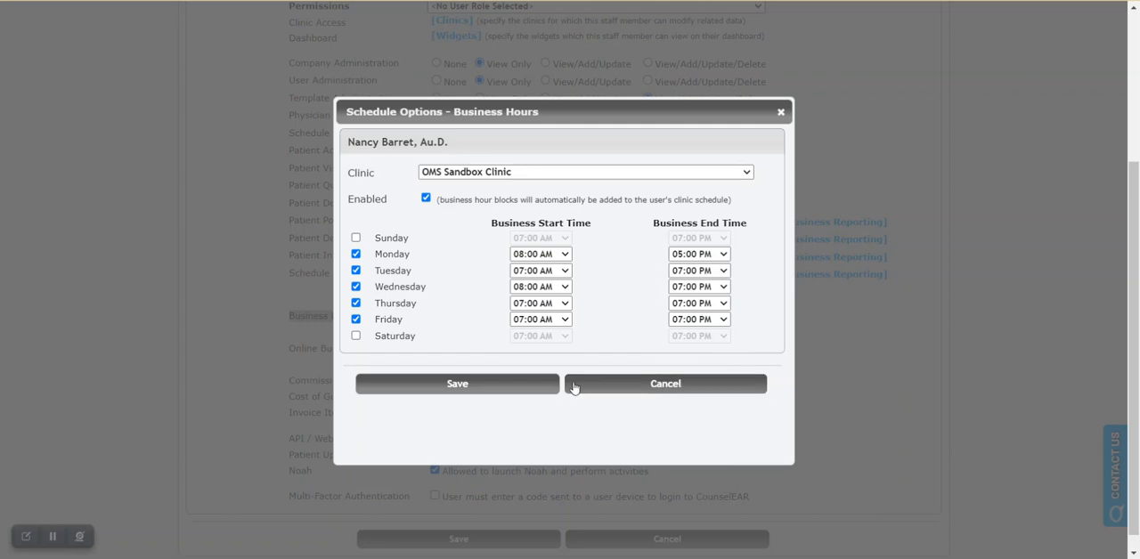
pyautogui.click(525, 387)
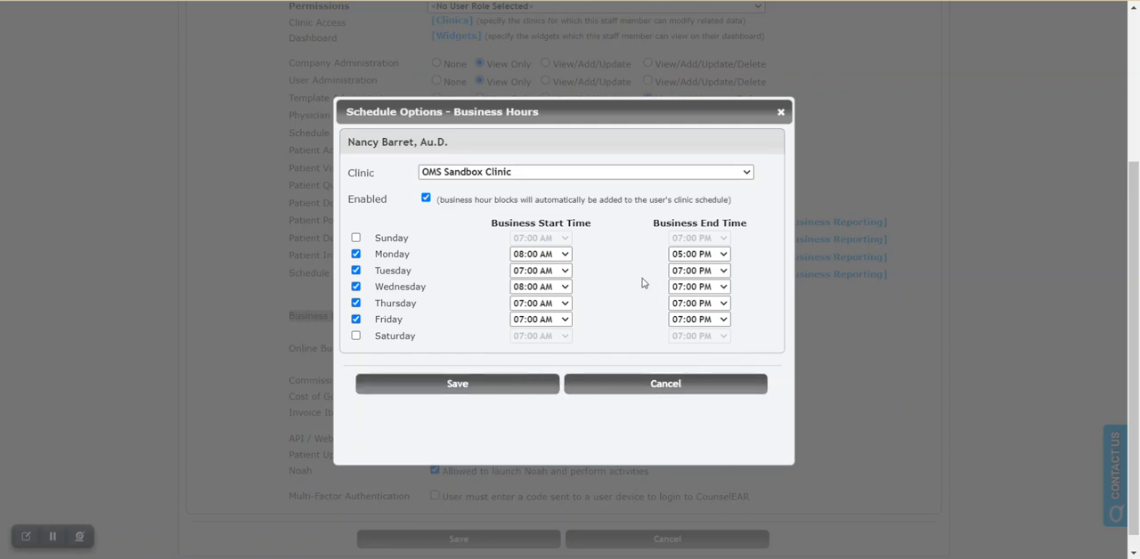
pyautogui.click(781, 113)
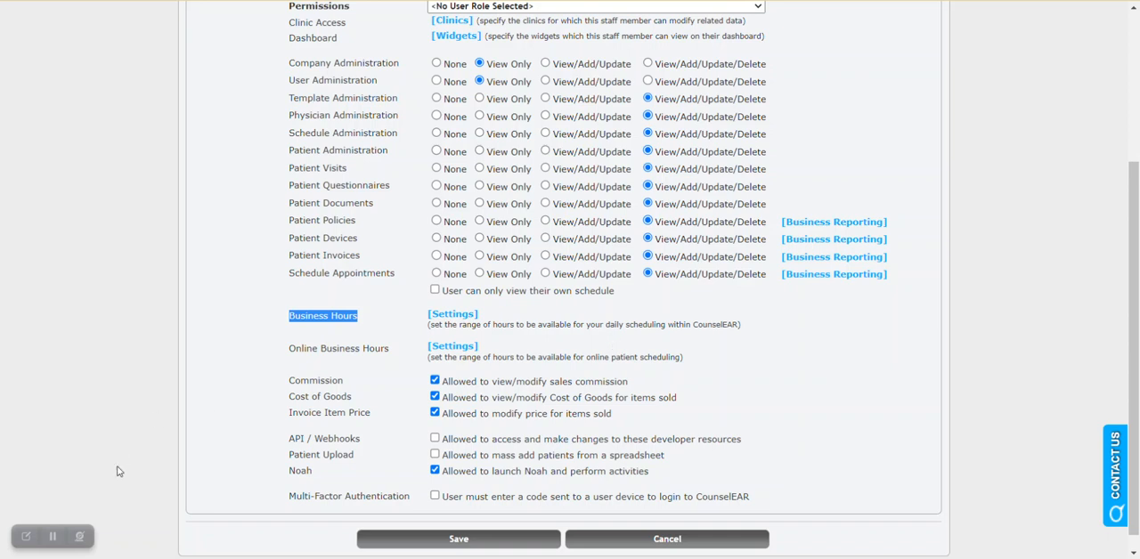
# Step: Save the staff member's security settings and review Tuesday's Desk Time block and Thursday's VNG block on the weekly schedule
pyautogui.click(53, 537)
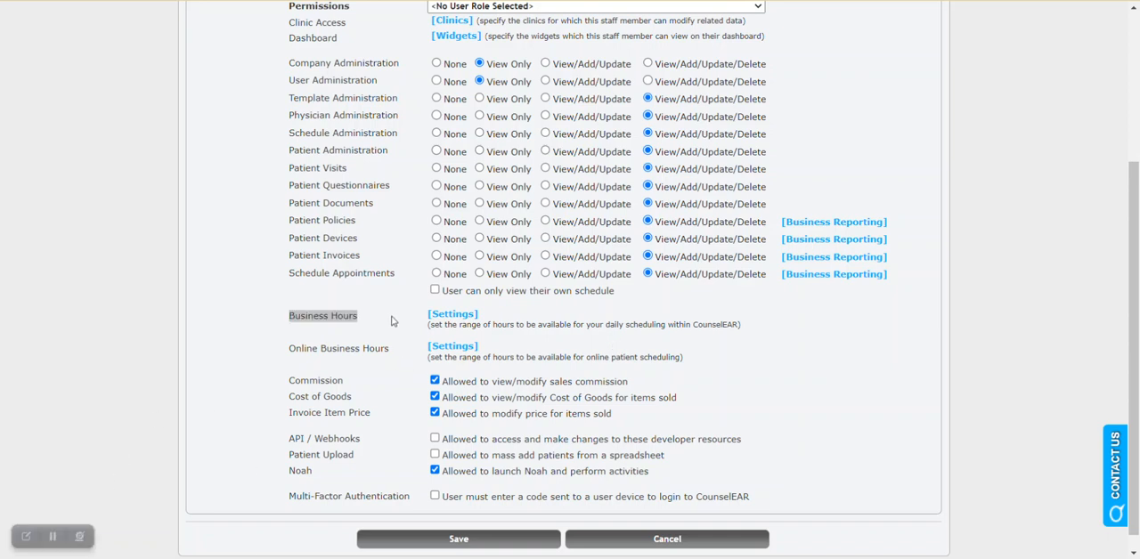
pyautogui.click(386, 326)
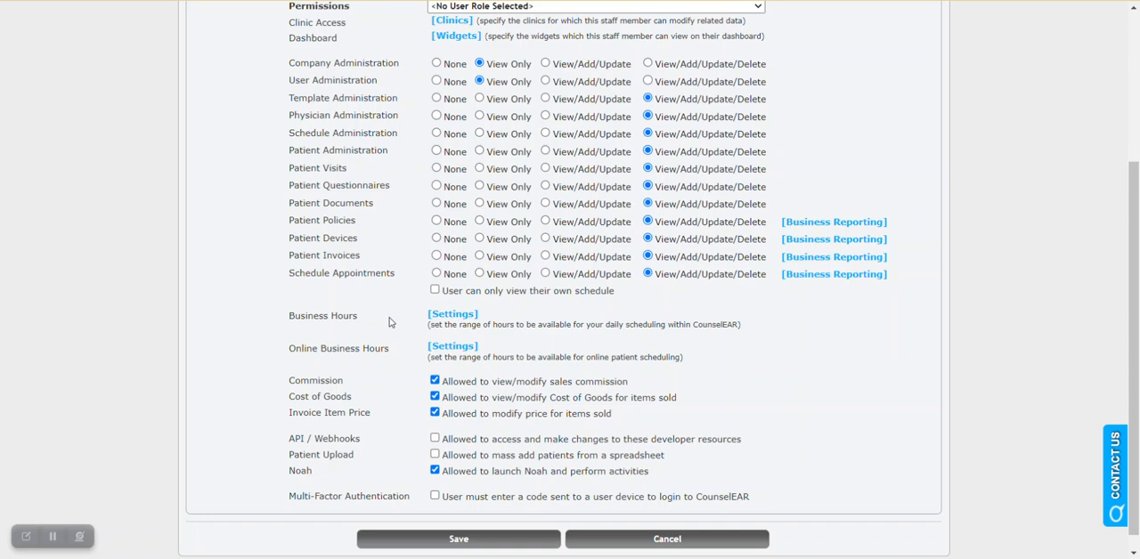
pyautogui.click(480, 537)
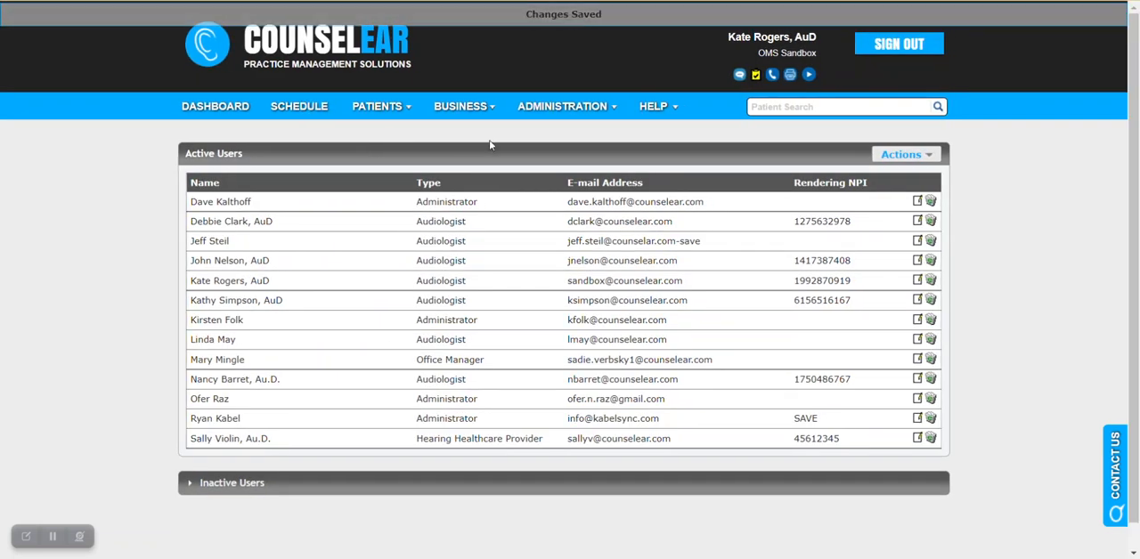
pyautogui.click(294, 111)
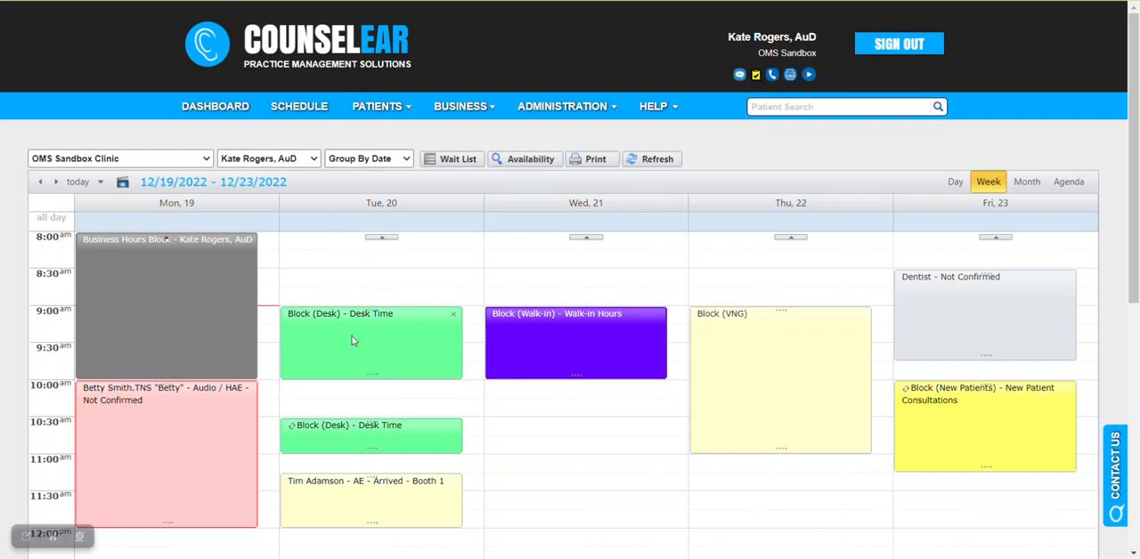
pyautogui.moveTo(356, 340)
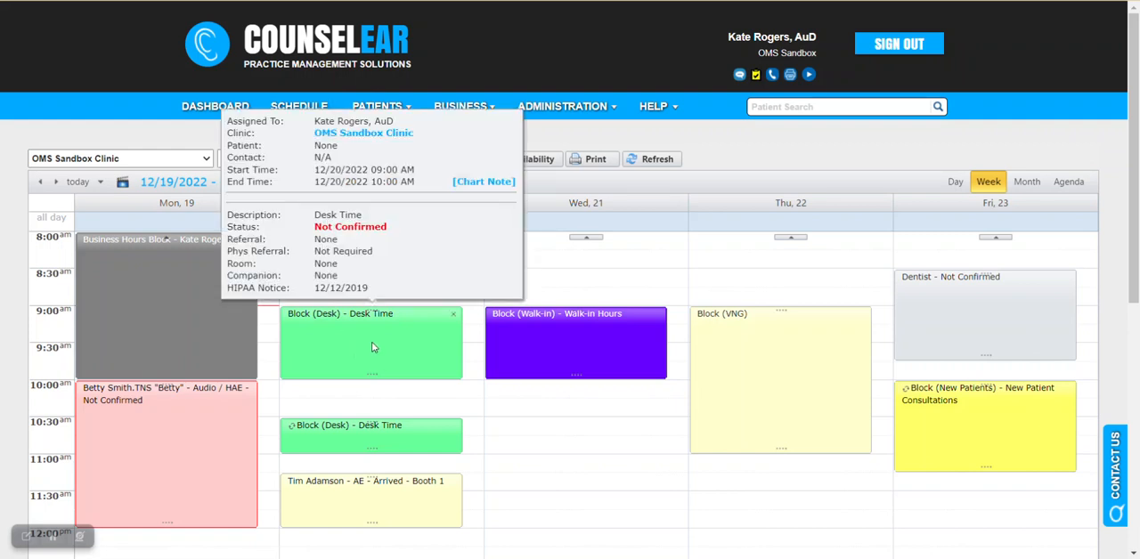
pyautogui.moveTo(732, 346)
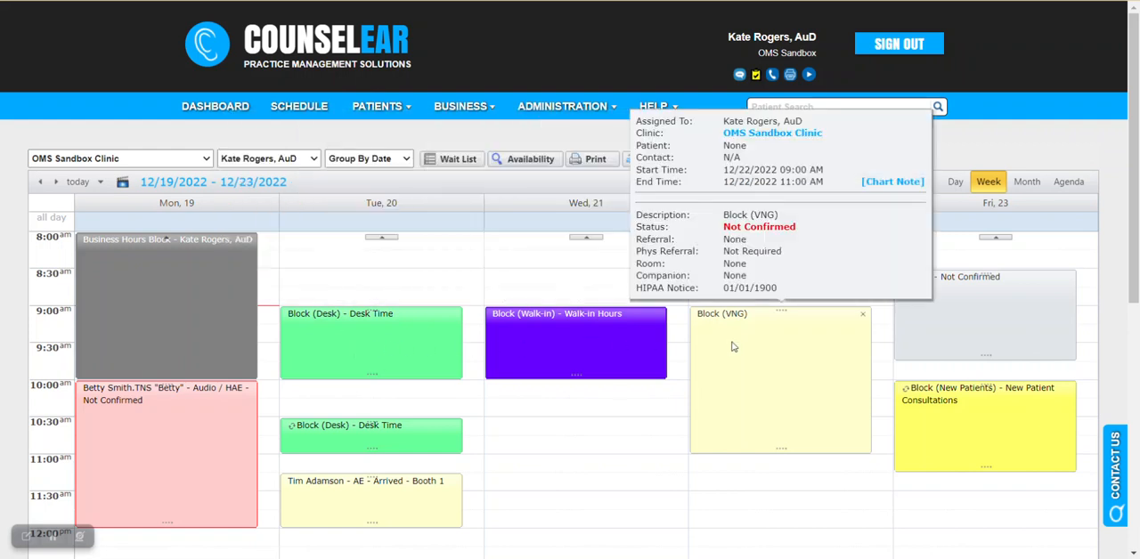
# Step: Find the Block (Desk) type among the active appointment types and open it for editing
pyautogui.click(584, 111)
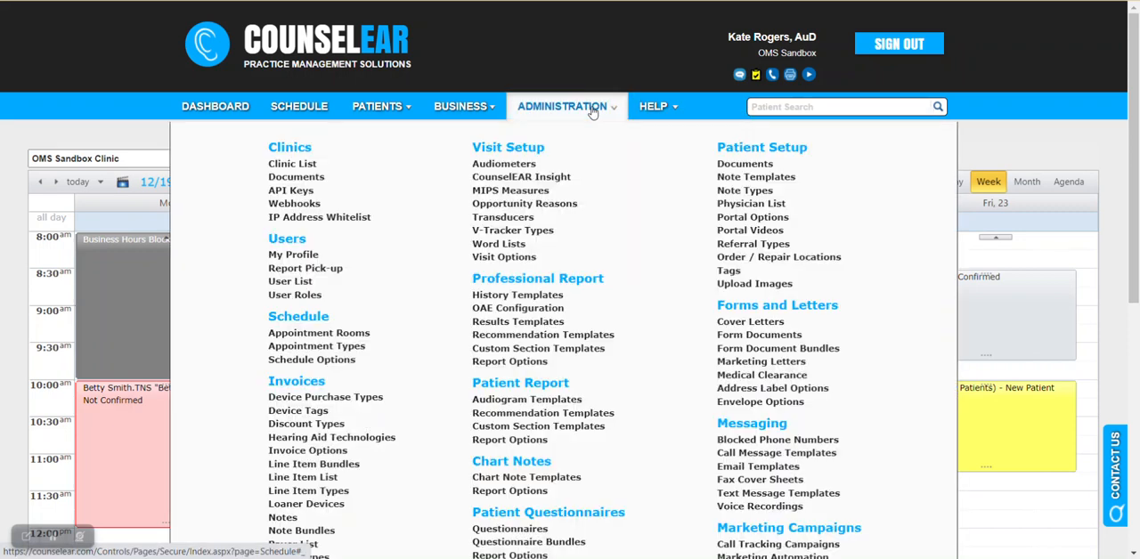
pyautogui.click(358, 355)
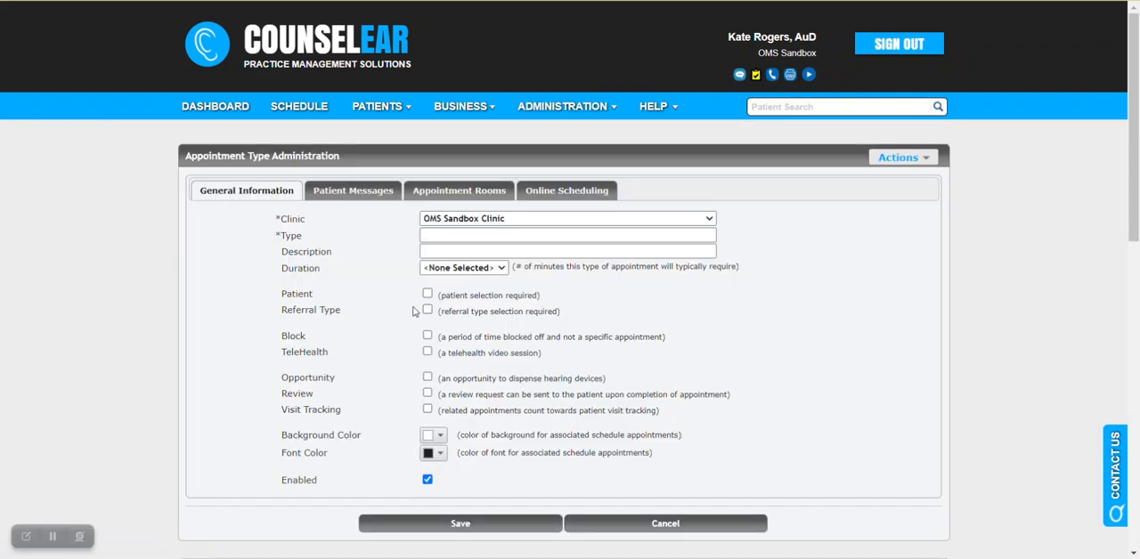
pyautogui.scroll(-2, 362, 305)
pyautogui.scroll(-3, 362, 291)
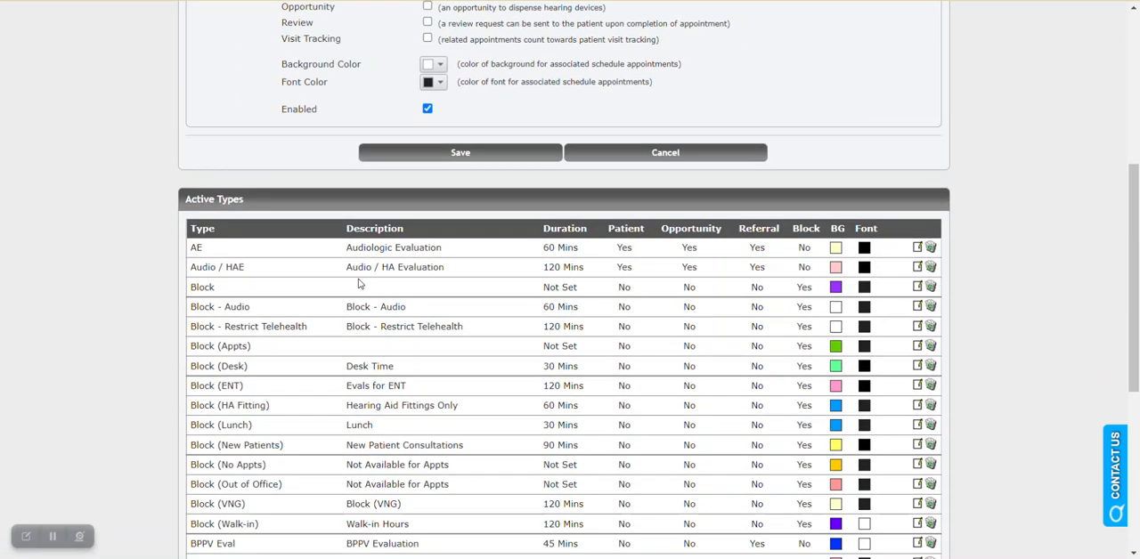
pyautogui.scroll(3, 533, 148)
pyautogui.scroll(-2, 366, 229)
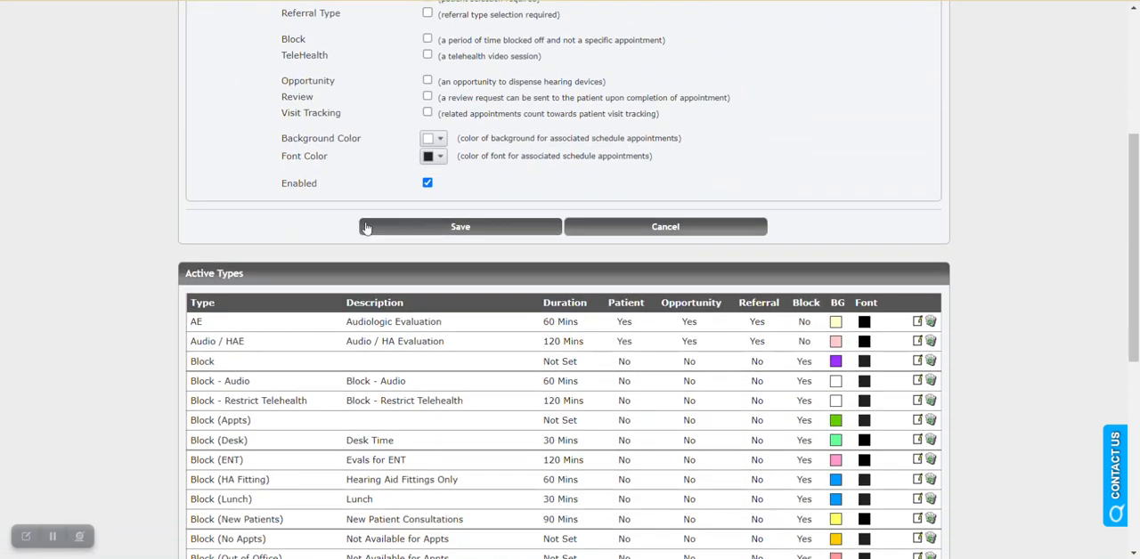
pyautogui.scroll(-1, 365, 341)
pyautogui.scroll(-1, 365, 341)
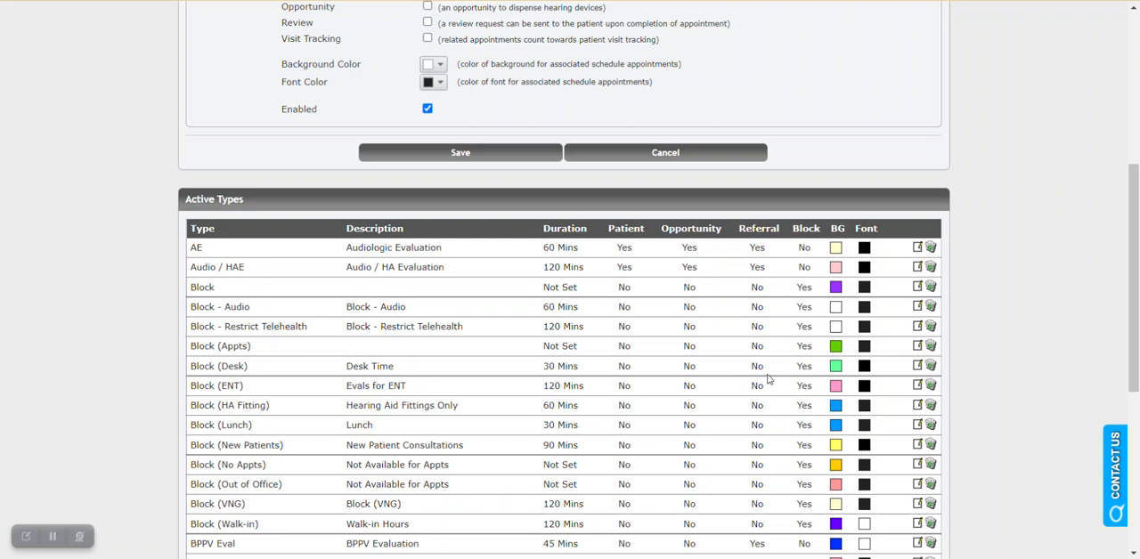
pyautogui.click(919, 366)
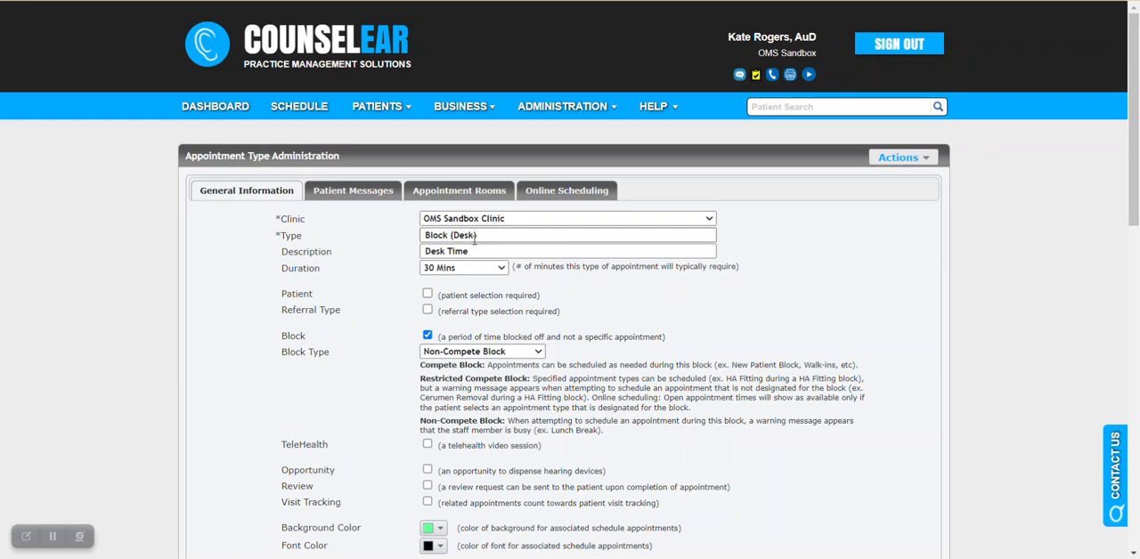
# Step: Examine the Patient and Block settings of the Block (Desk) type, switching its Block option off and back on
pyautogui.scroll(-1, 369, 272)
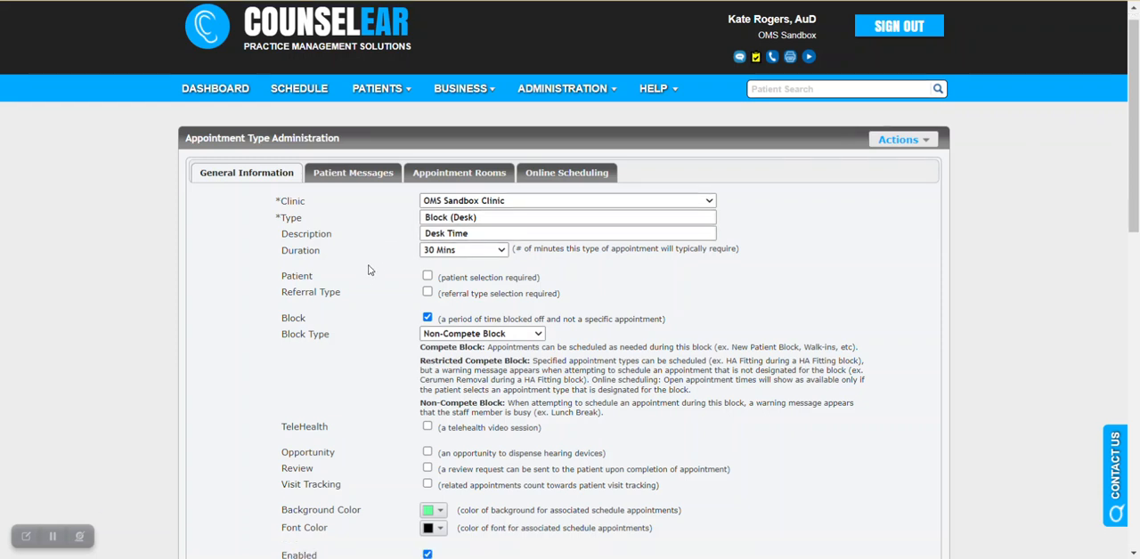
pyautogui.moveTo(278, 220); pyautogui.dragTo(314, 220)
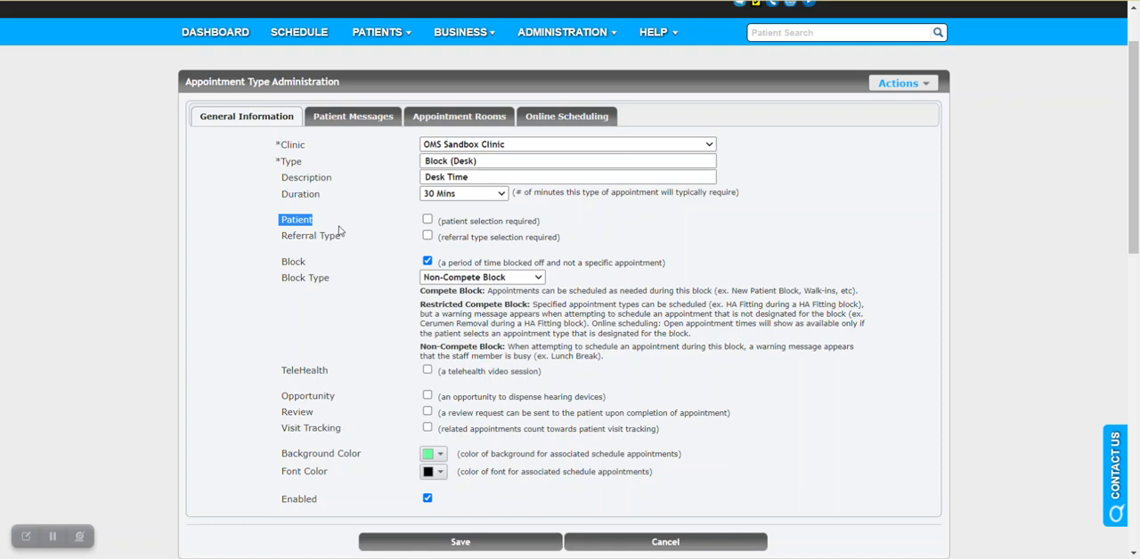
pyautogui.click(340, 231)
pyautogui.moveTo(282, 262); pyautogui.dragTo(304, 263)
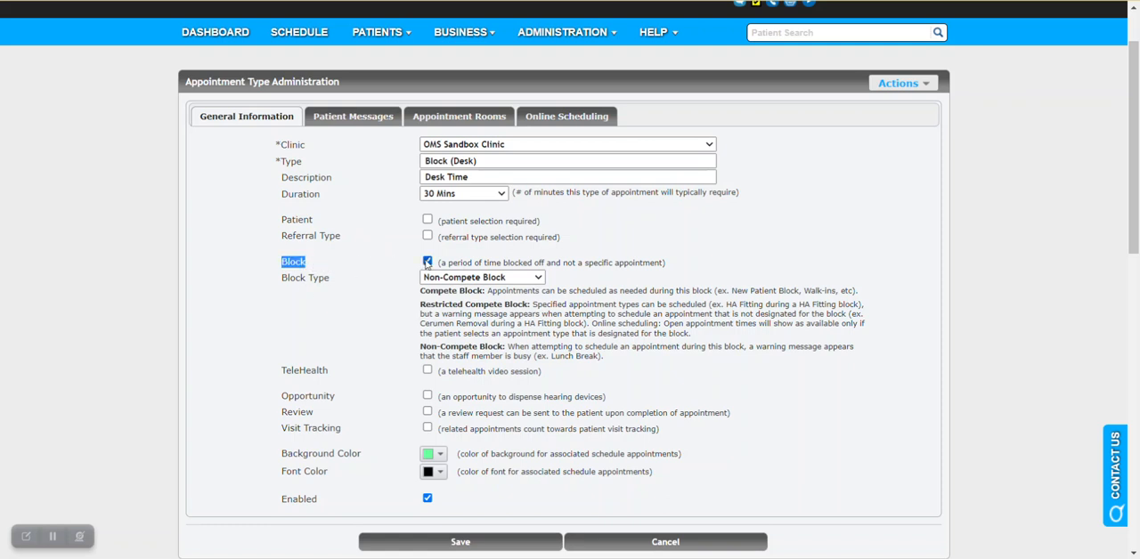
pyautogui.click(428, 260)
pyautogui.click(427, 262)
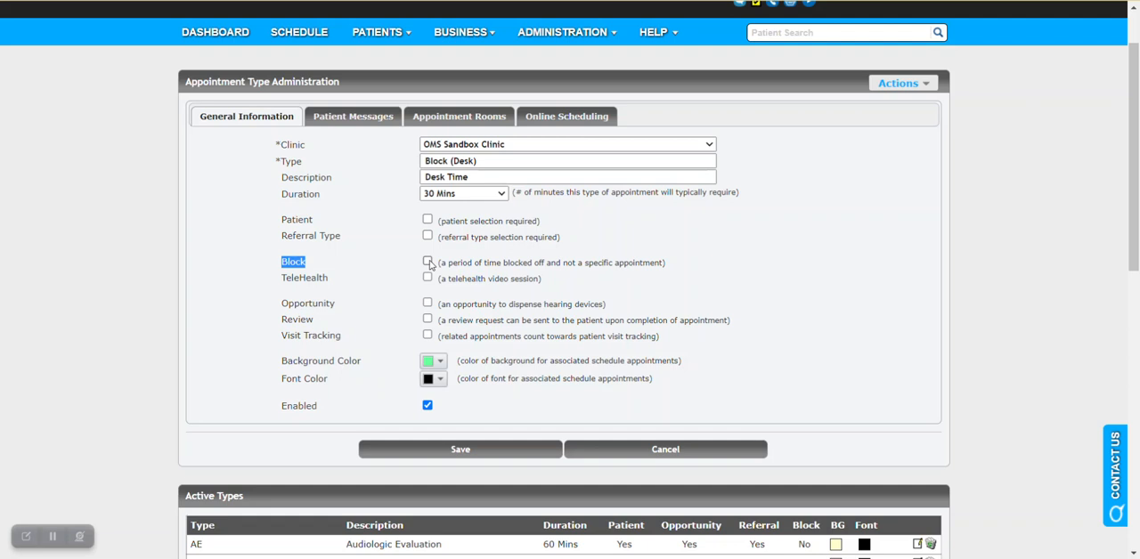
pyautogui.click(387, 274)
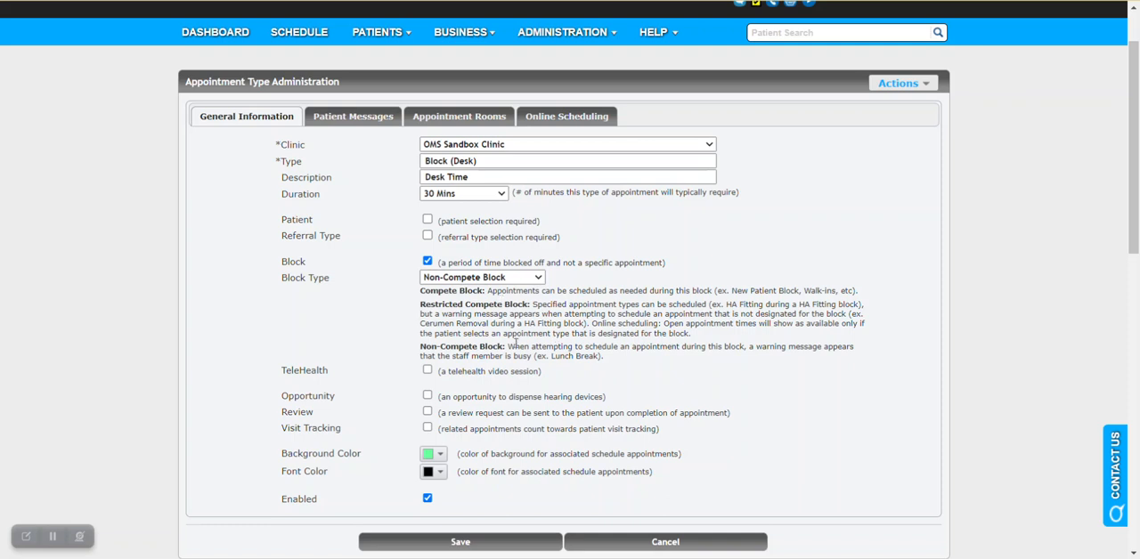
# Step: View the available block types without changing the selection, and read the description of Compete Block
pyautogui.click(541, 281)
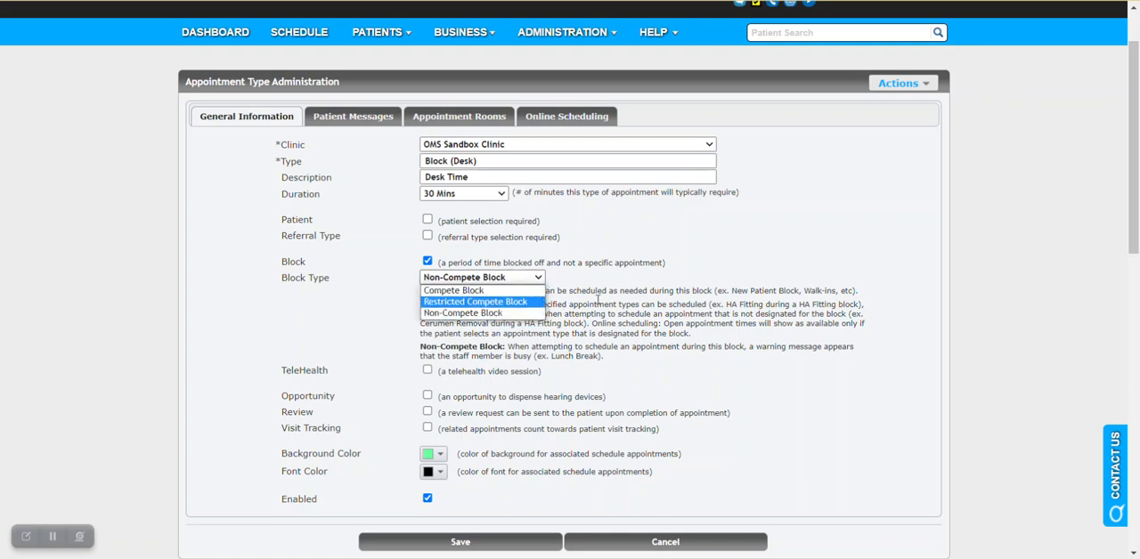
pyautogui.click(599, 300)
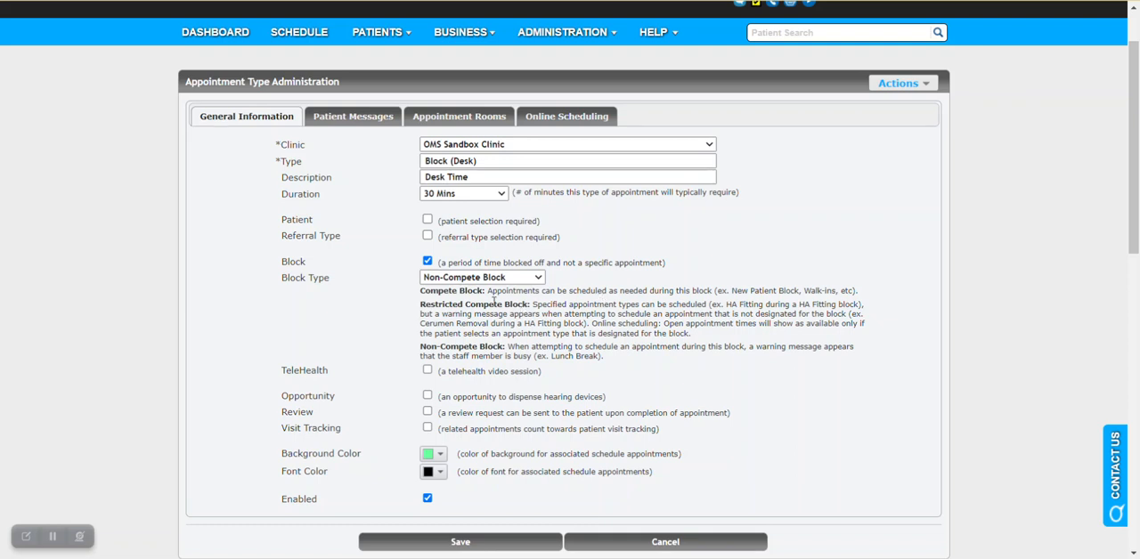
pyautogui.moveTo(489, 291); pyautogui.dragTo(859, 294)
pyautogui.click(814, 314)
pyautogui.moveTo(422, 291); pyautogui.dragTo(485, 291)
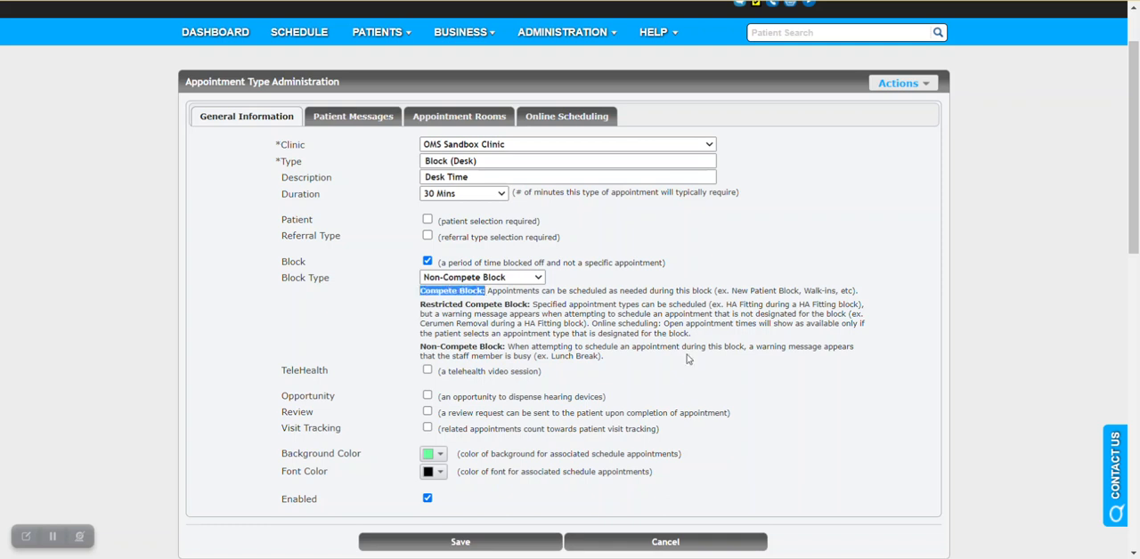
pyautogui.click(674, 329)
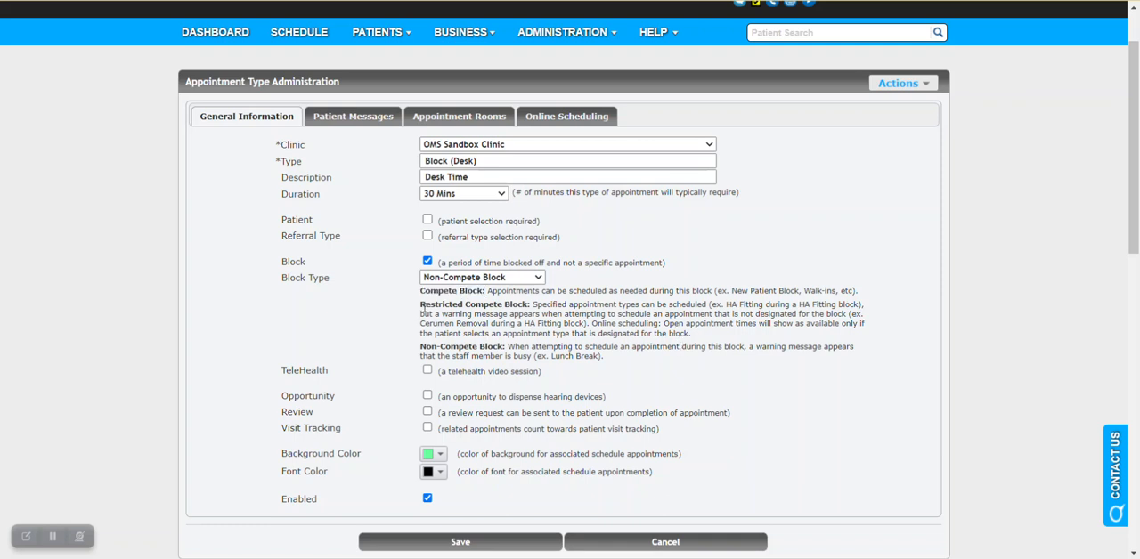
# Step: Read the descriptions of Restricted Compete Block and Non-Compete Block, including the Lunch Break example
pyautogui.moveTo(422, 304); pyautogui.dragTo(534, 304)
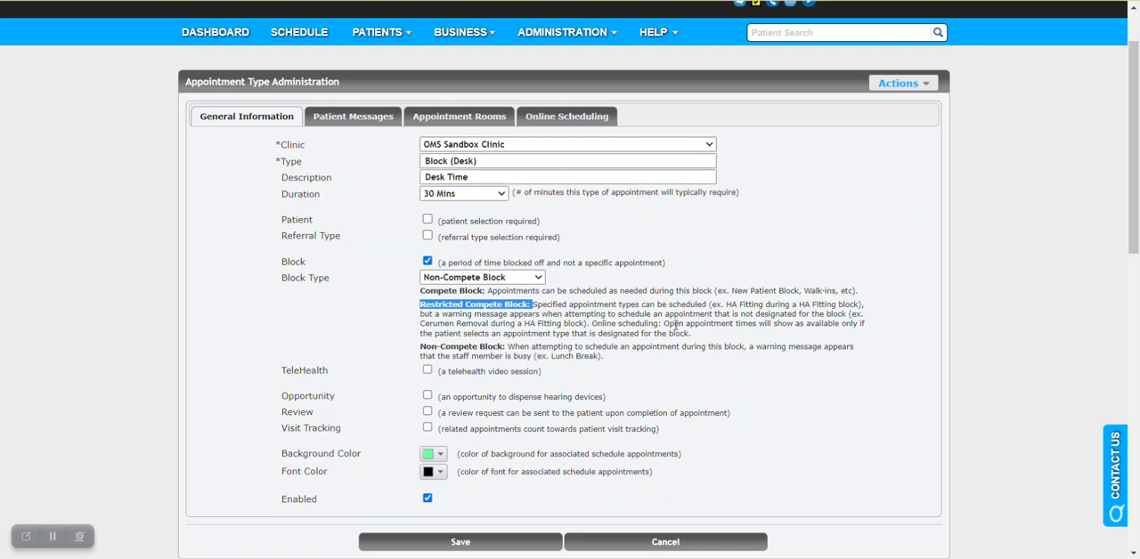
pyautogui.click(675, 326)
pyautogui.tripleClick(422, 351)
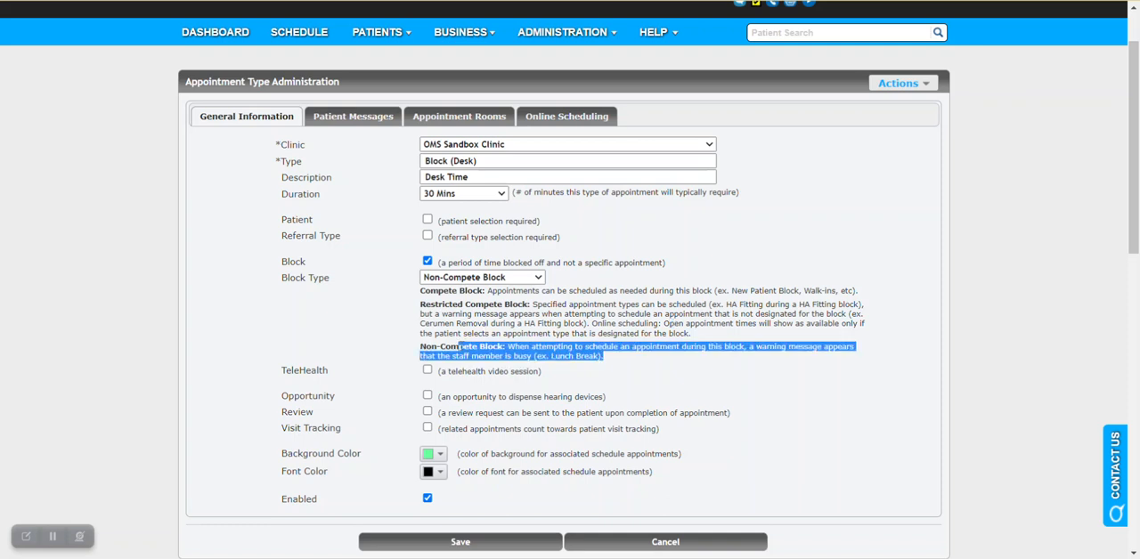
pyautogui.click(452, 346)
pyautogui.moveTo(425, 346); pyautogui.dragTo(504, 348)
pyautogui.click(585, 346)
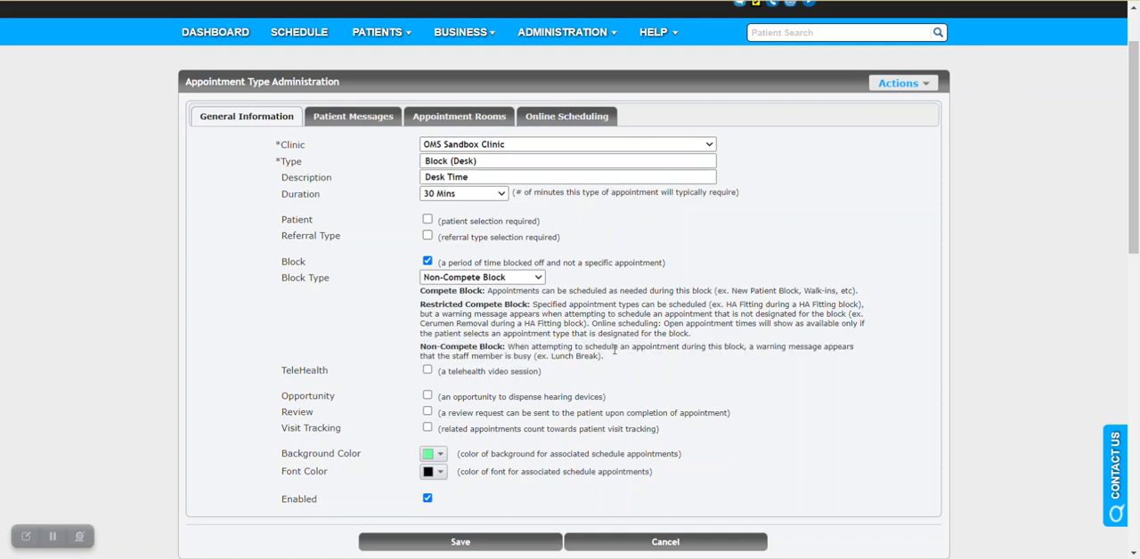
pyautogui.moveTo(550, 357); pyautogui.dragTo(595, 358)
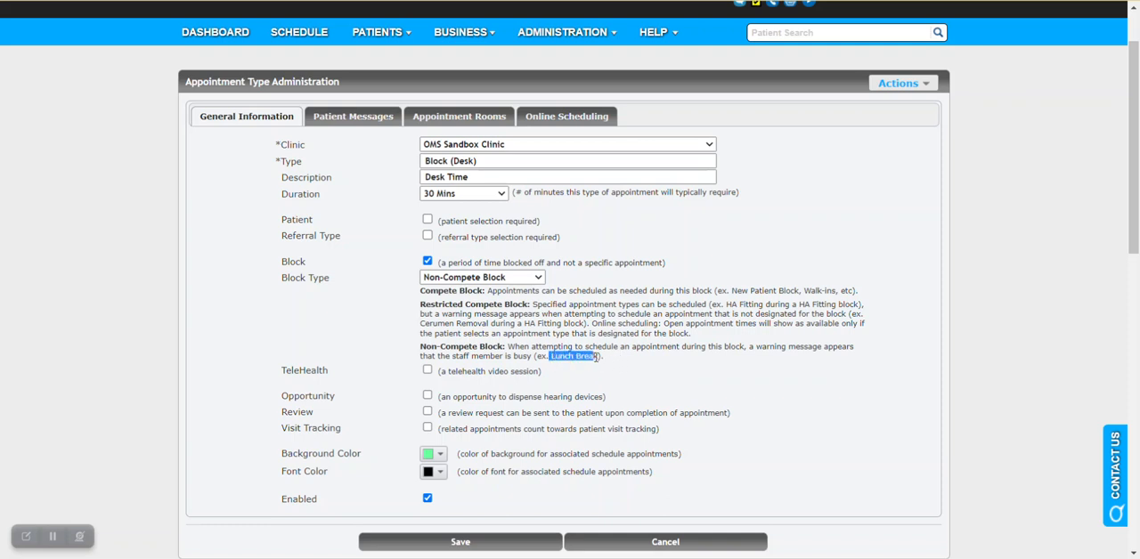
pyautogui.click(632, 336)
# Step: Set the Block (Desk) type to Restricted Compete Block and review the appointment types that can be specified for it
pyautogui.click(504, 278)
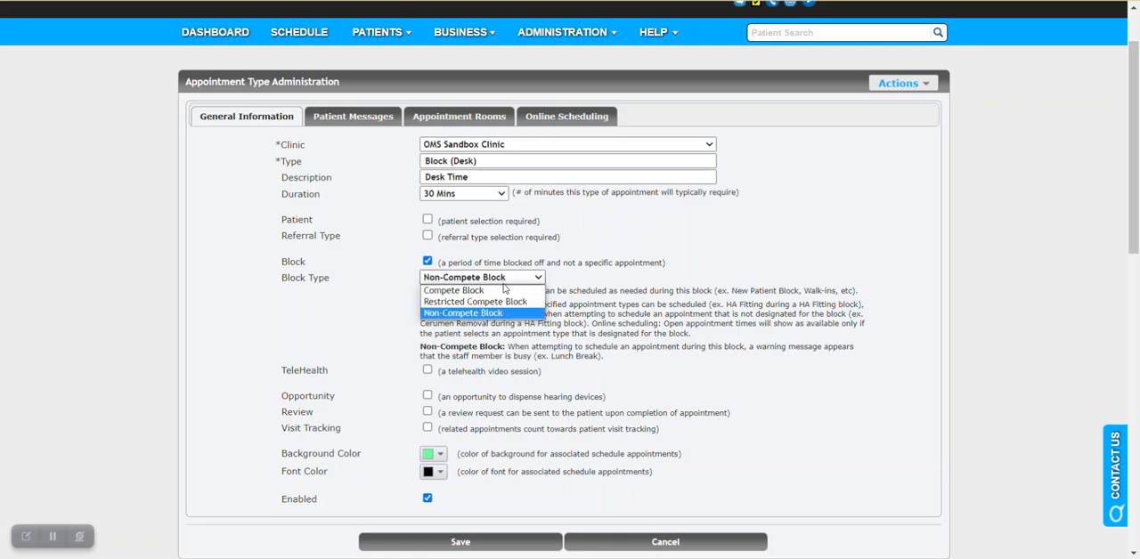
pyautogui.click(525, 302)
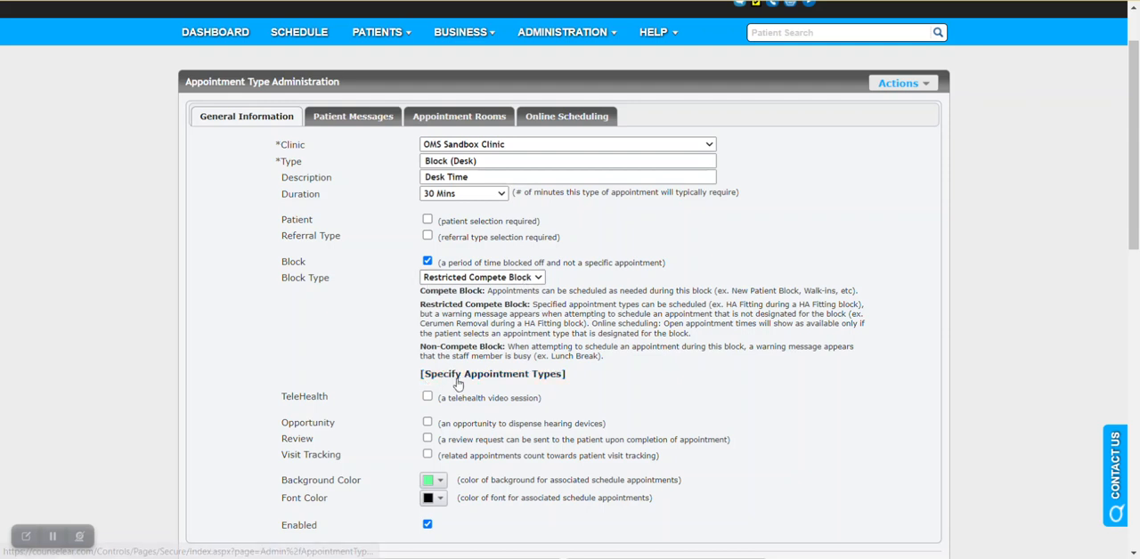
pyautogui.click(518, 377)
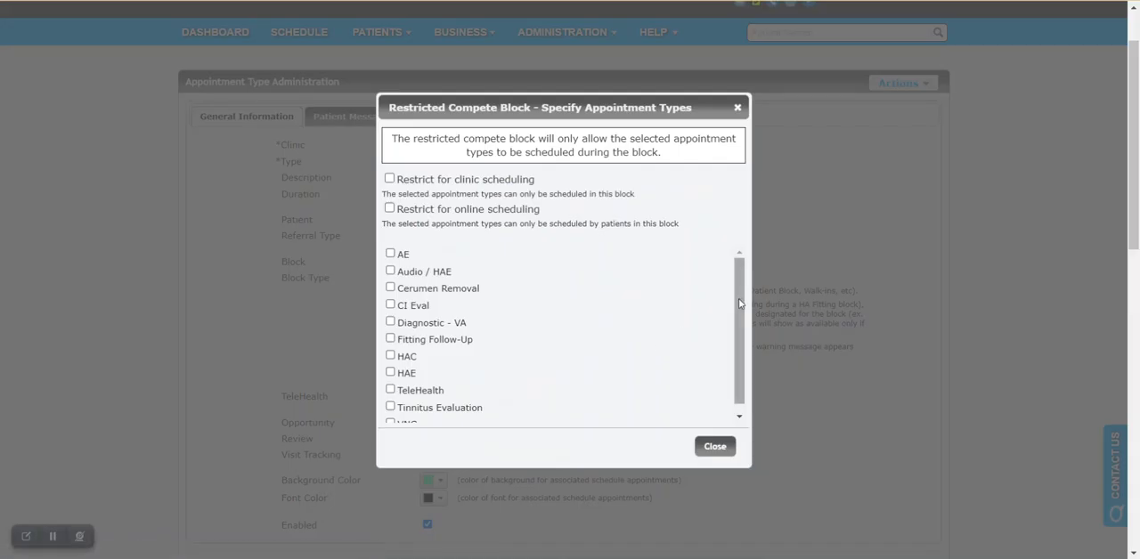
pyautogui.scroll(-1, 512, 374)
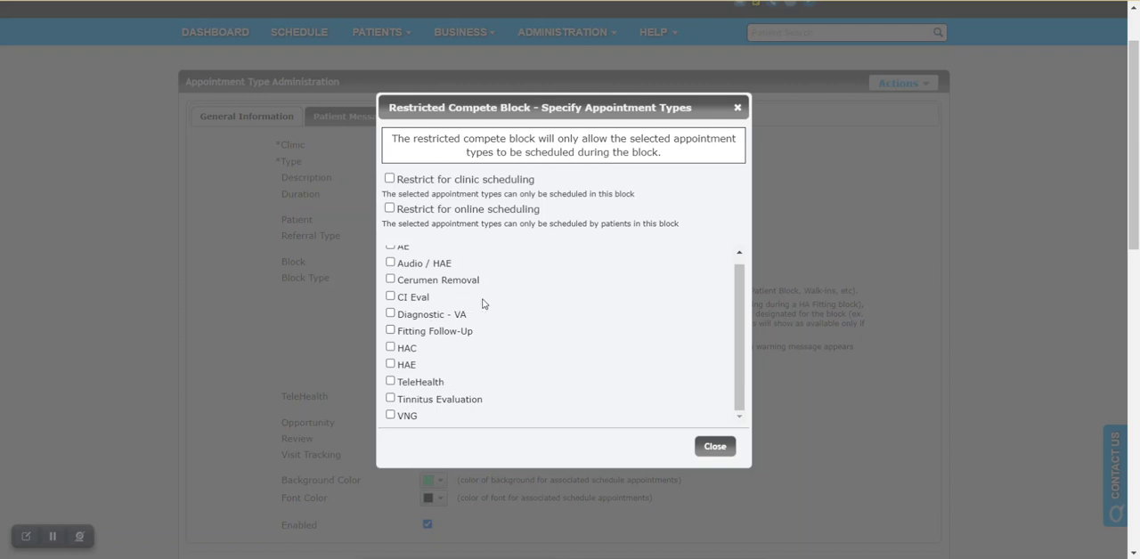
pyautogui.scroll(1, 495, 287)
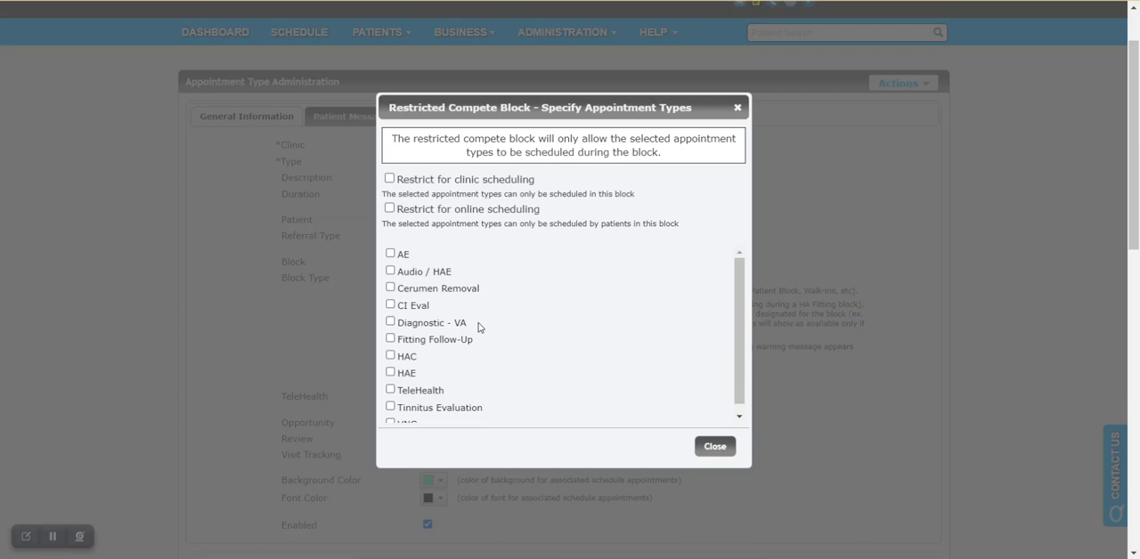
pyautogui.scroll(-1, 517, 328)
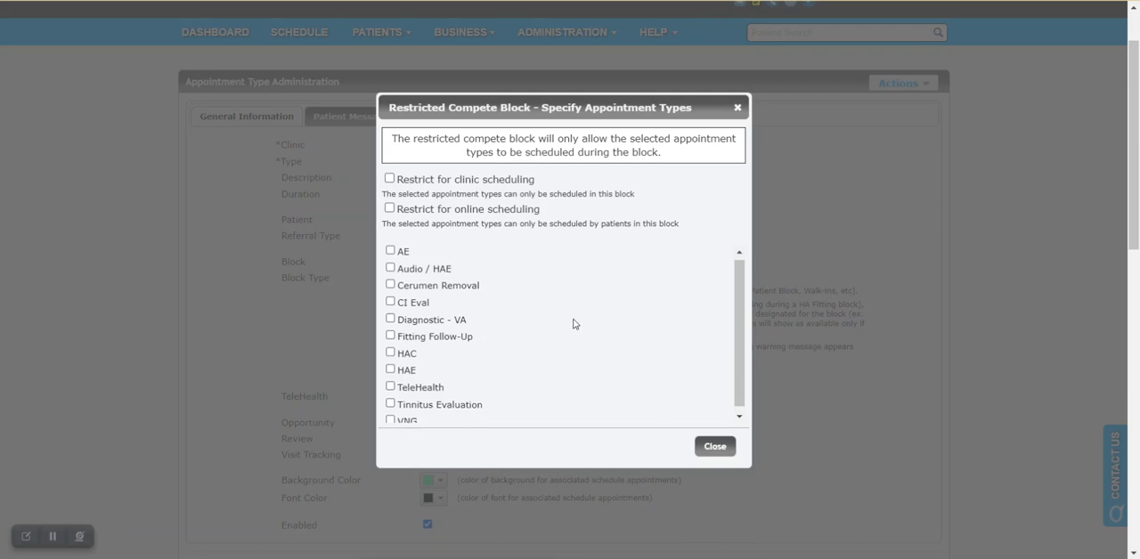
# Step: Tick and untick VNG in the specified appointment types, and save Block (Desk) as a Restricted Compete Block
pyautogui.click(392, 416)
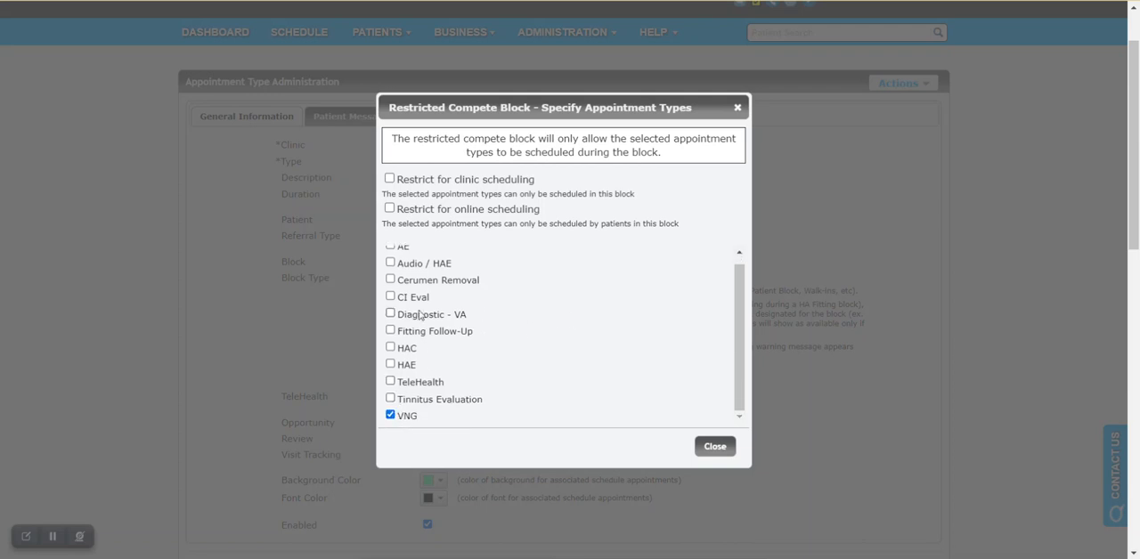
pyautogui.click(391, 415)
pyautogui.click(715, 447)
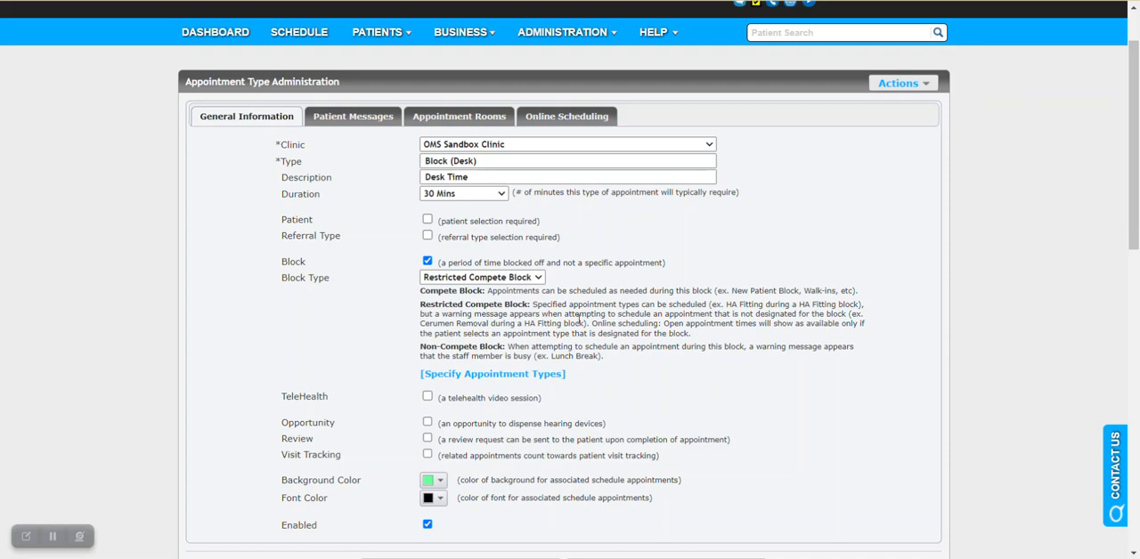
pyautogui.scroll(-1, 546, 310)
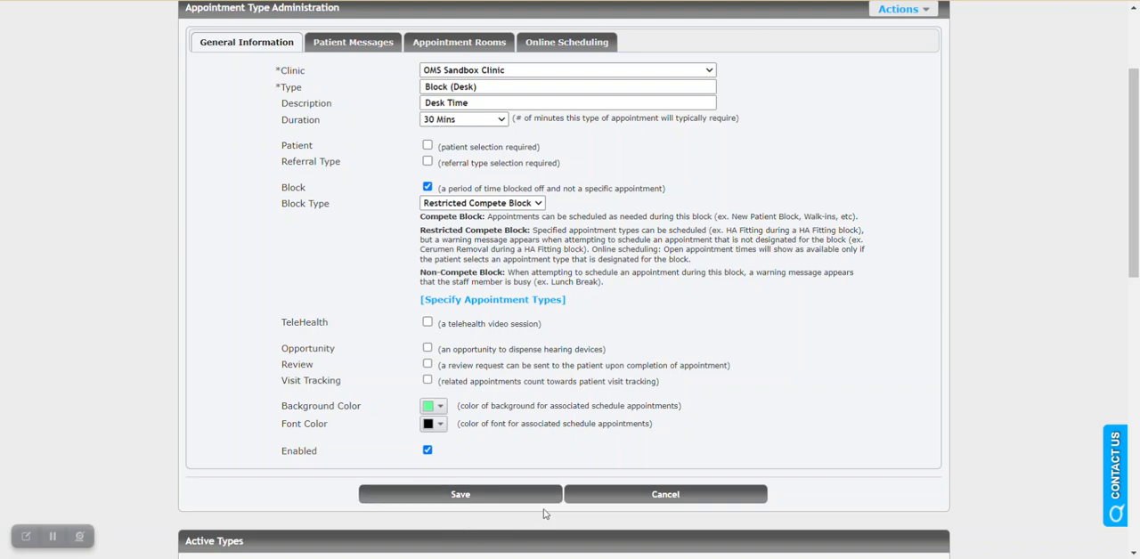
pyautogui.click(461, 497)
# Step: Open the Block (Walk-in) appointment type from the active types and review its block settings
pyautogui.scroll(-6, 715, 387)
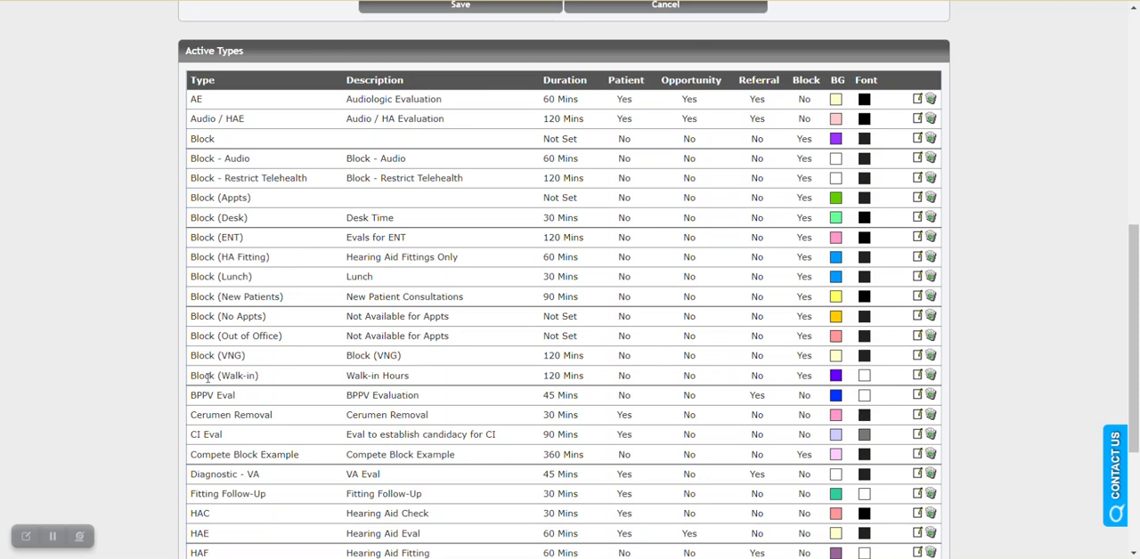
pyautogui.click(916, 377)
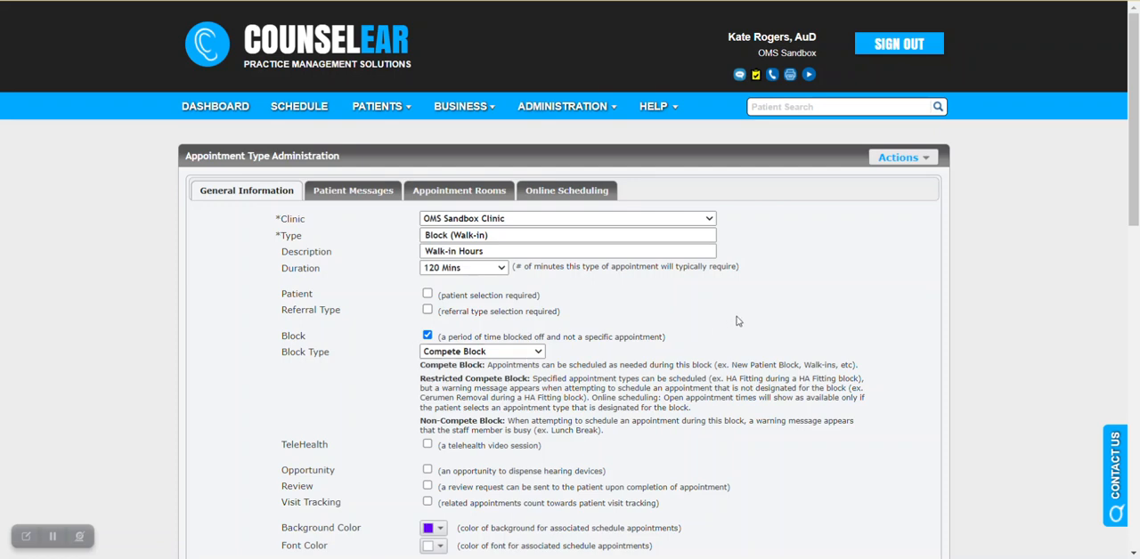
pyautogui.scroll(-2, 746, 309)
# Step: Reopen the Block (Desk) appointment type, set its block type to Compete Block, and save it
pyautogui.scroll(-4, 739, 308)
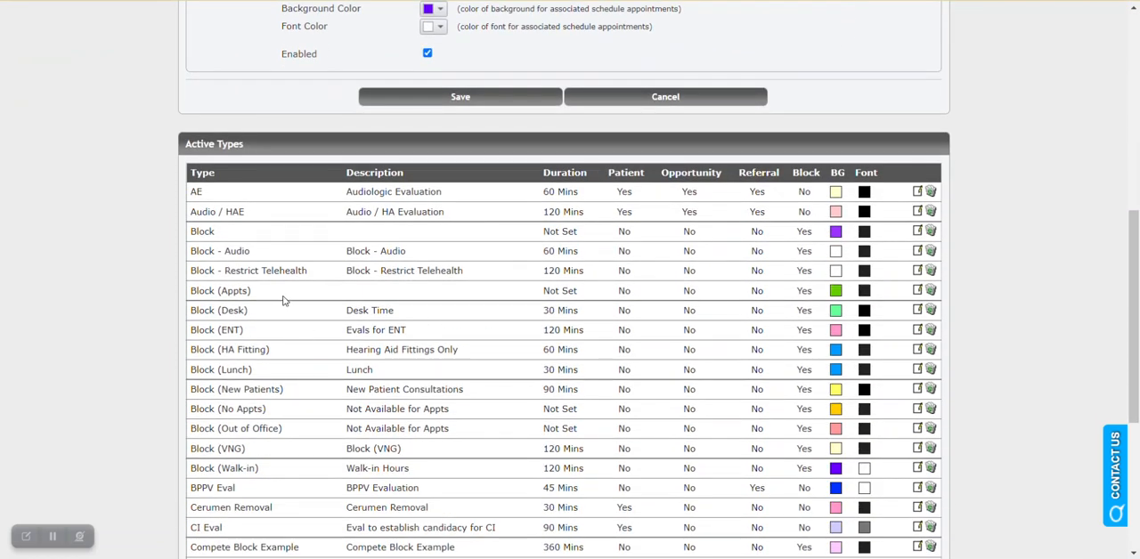
pyautogui.click(915, 311)
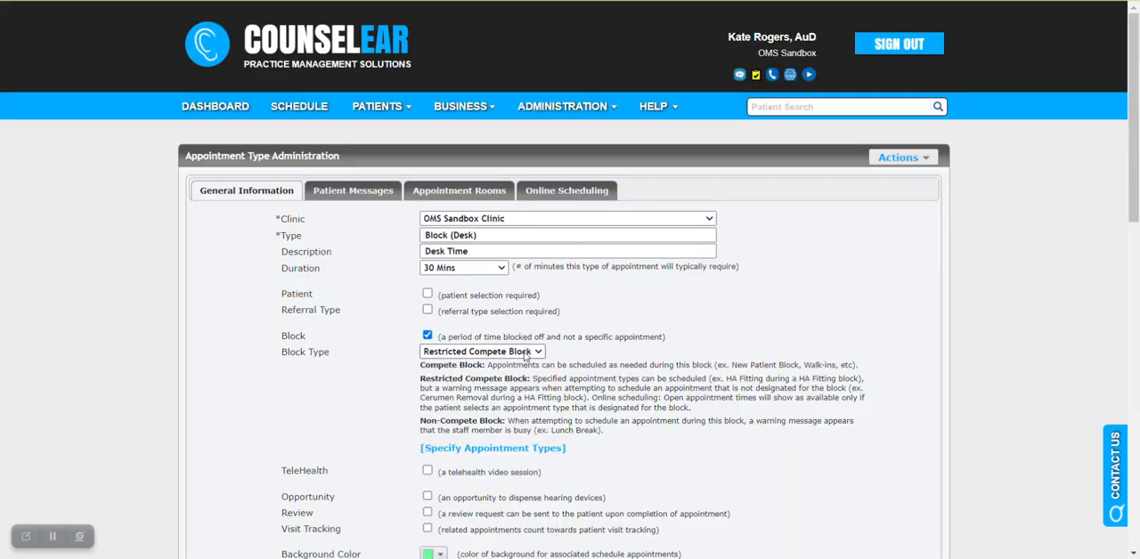
pyautogui.click(526, 354)
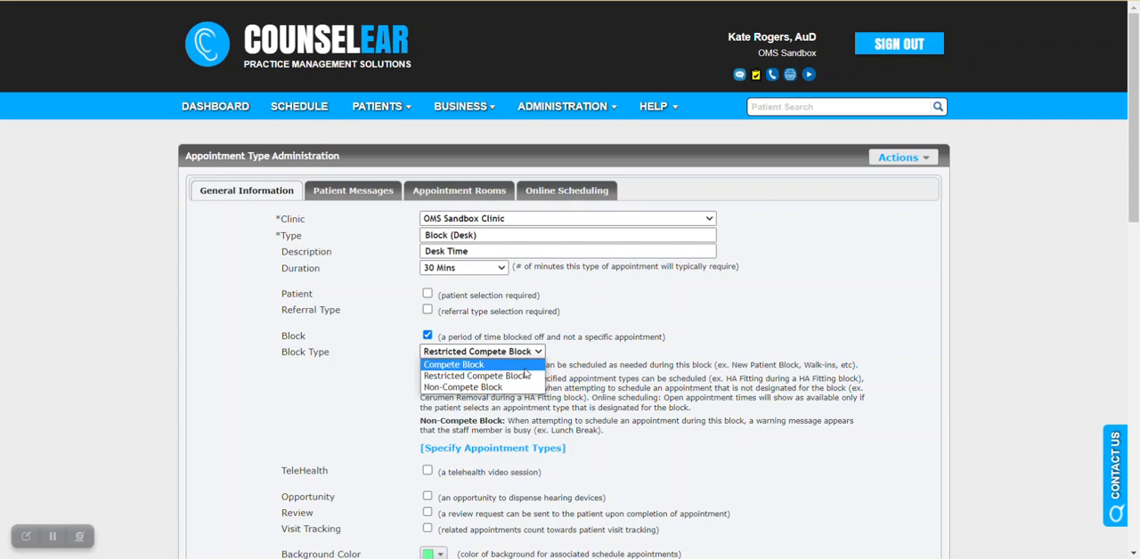
pyautogui.click(525, 366)
pyautogui.scroll(-3, 525, 372)
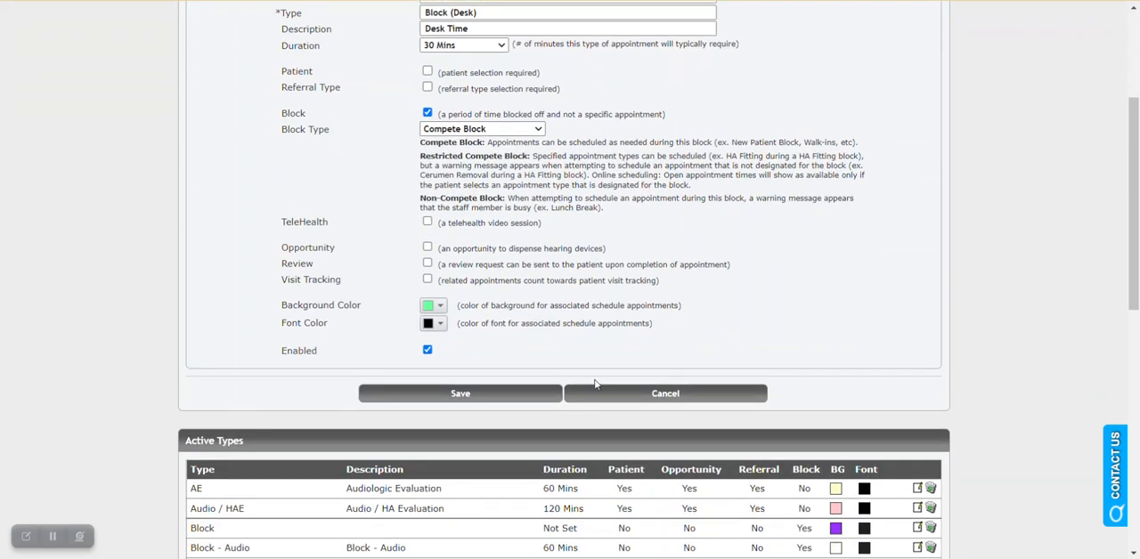
pyautogui.click(461, 393)
# Step: Open the Block (VNG) appointment type and view the appointment types specified for its restricted compete block
pyautogui.scroll(-5, 548, 358)
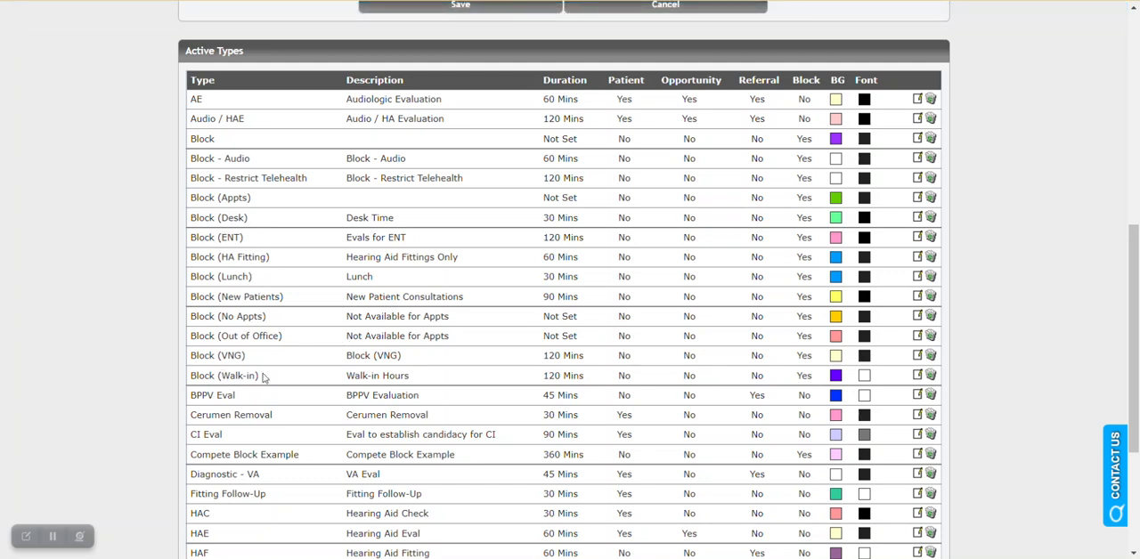
pyautogui.moveTo(189, 360); pyautogui.dragTo(248, 355)
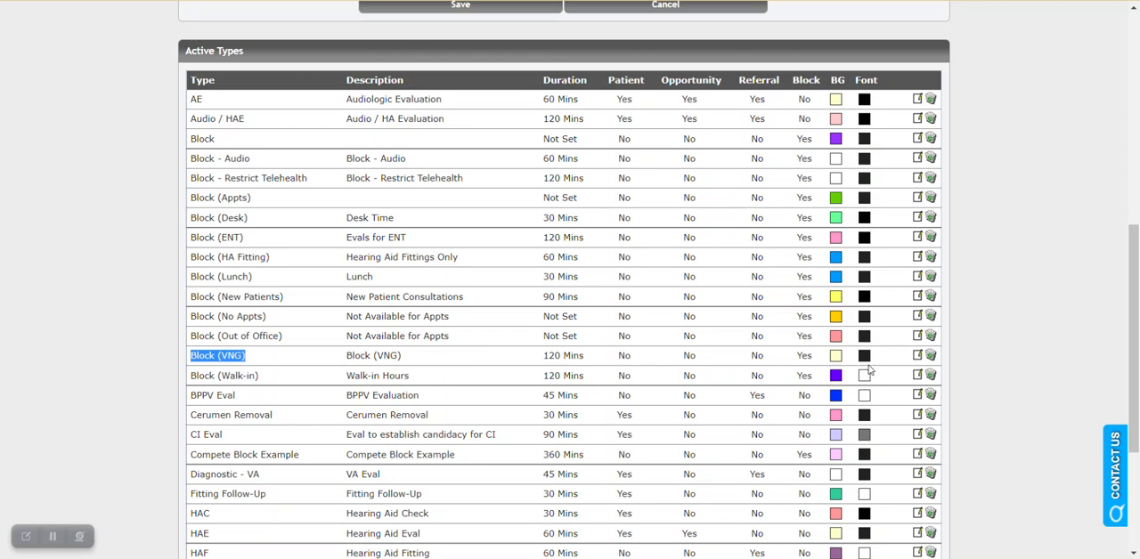
pyautogui.click(916, 356)
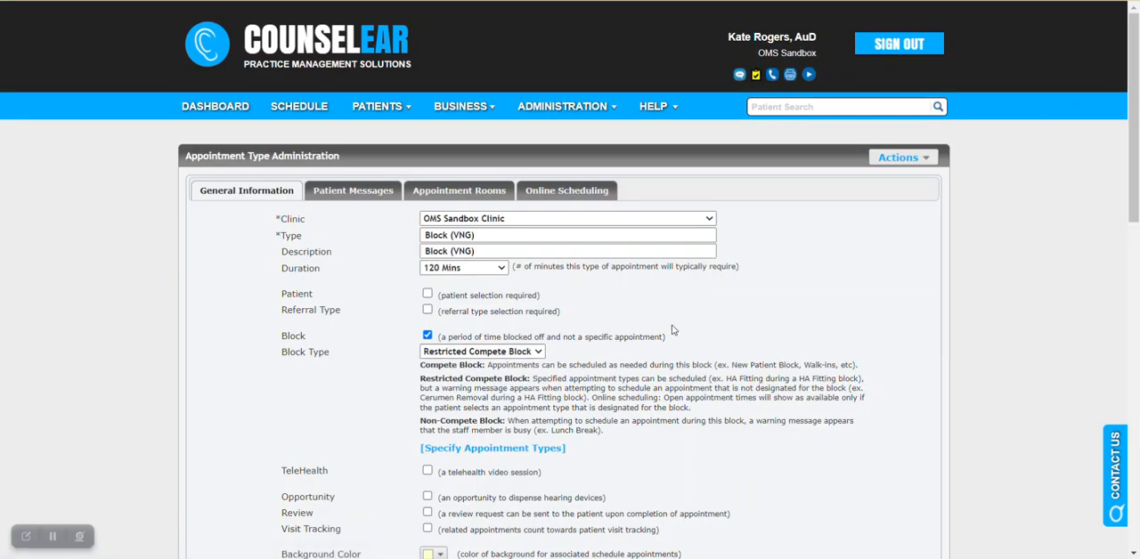
pyautogui.scroll(-1, 677, 329)
pyautogui.click(505, 379)
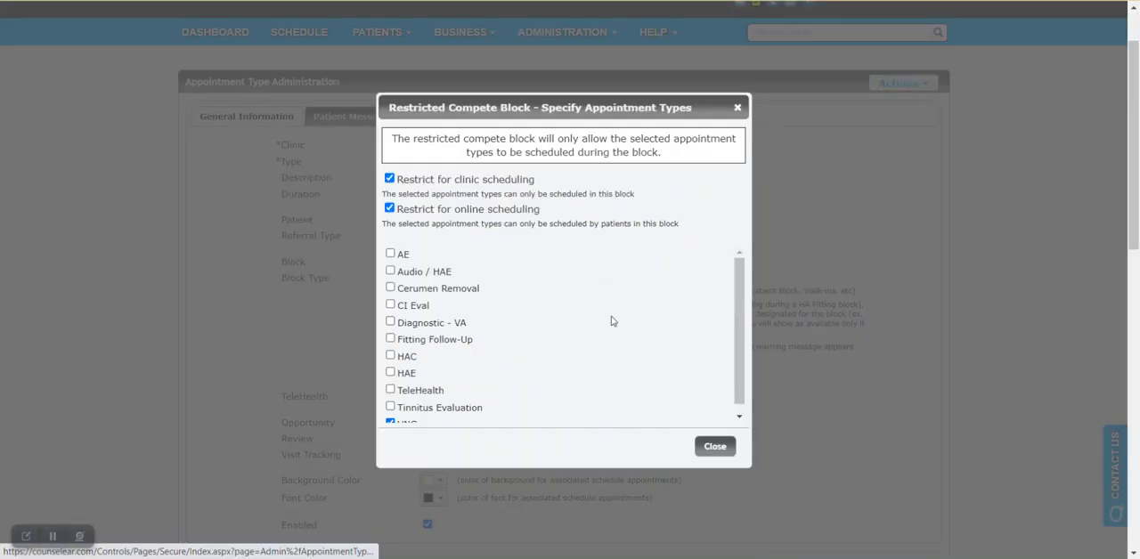
pyautogui.scroll(-1, 448, 389)
pyautogui.click(412, 417)
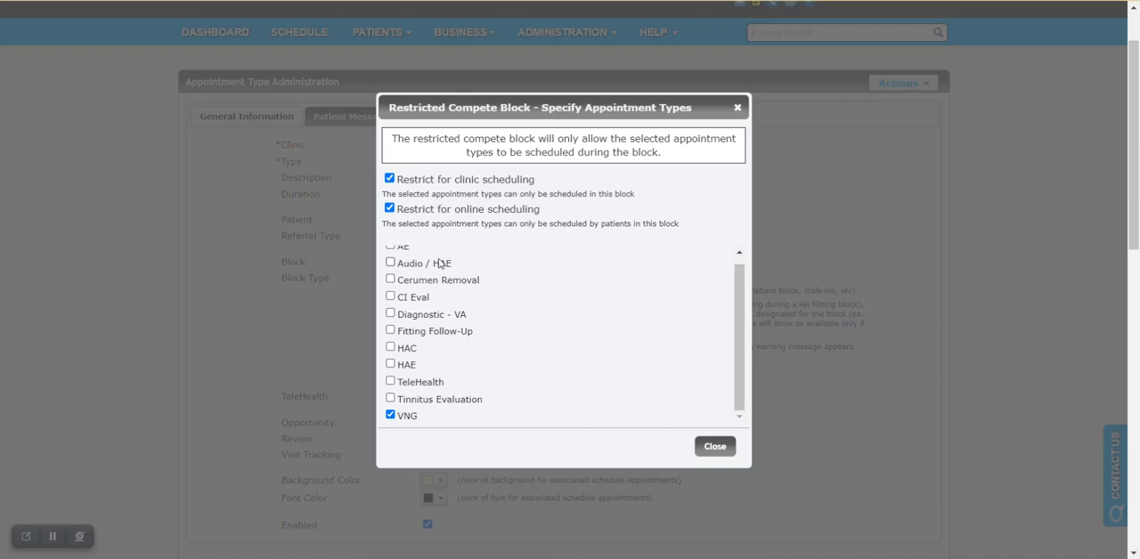
# Step: Read the Restrict for clinic scheduling and Restrict for online scheduling options together with the selected VNG type
pyautogui.scroll(1, 571, 368)
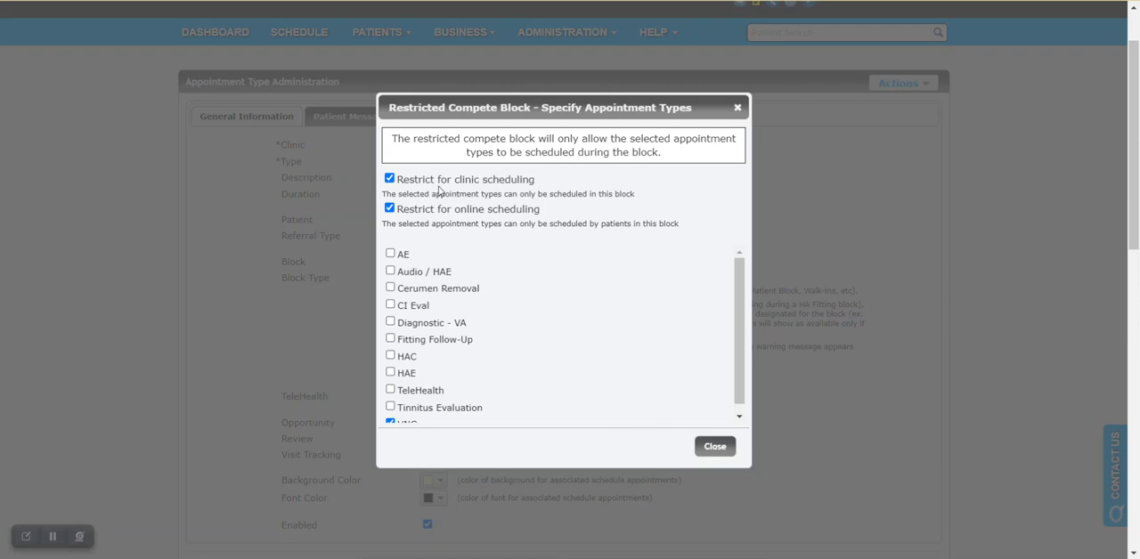
pyautogui.moveTo(398, 180); pyautogui.dragTo(543, 191)
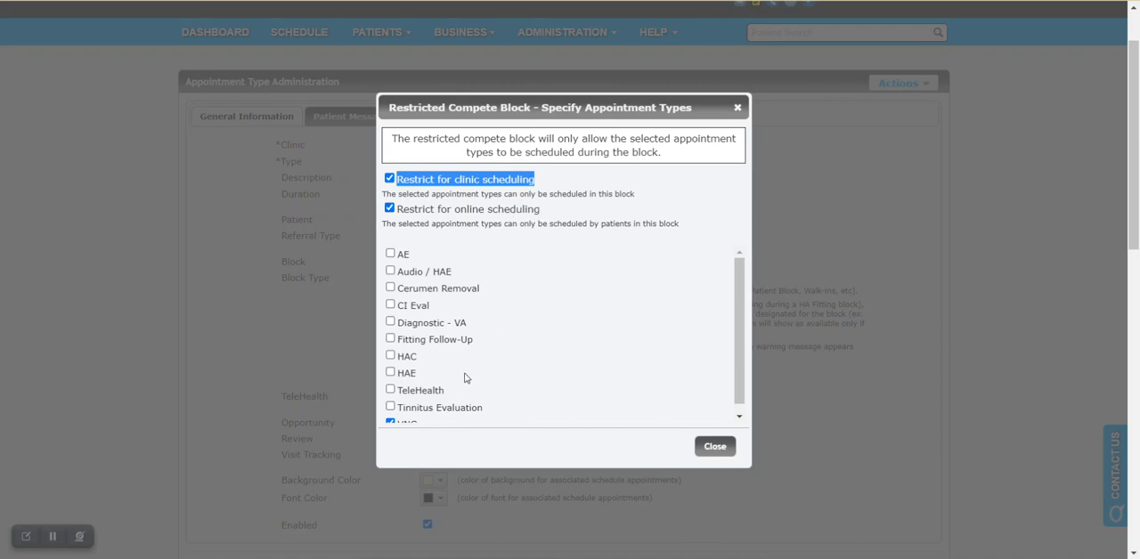
pyautogui.scroll(-1, 464, 378)
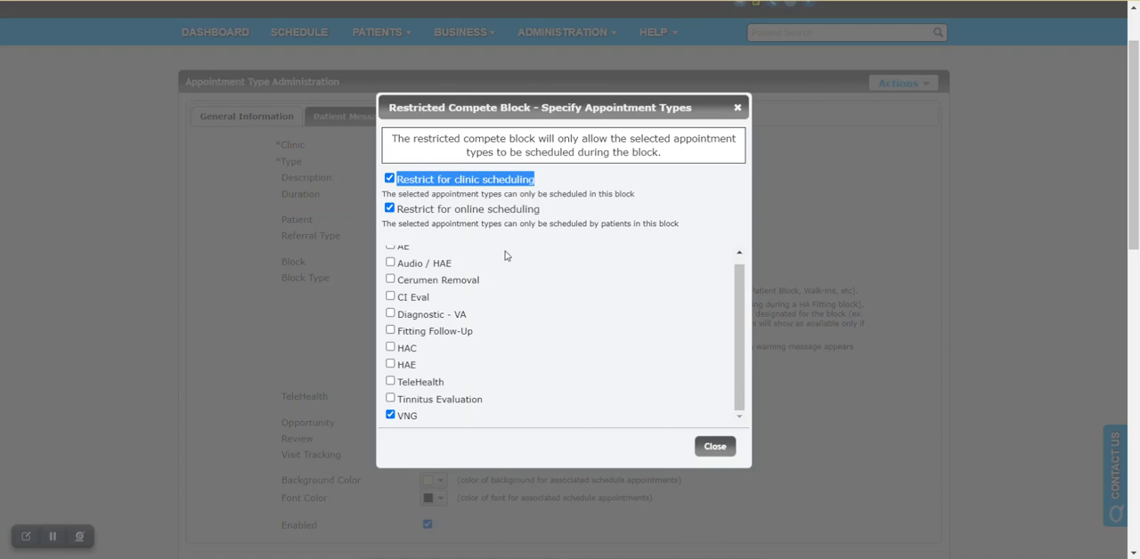
pyautogui.click(432, 214)
pyautogui.click(397, 214)
pyautogui.moveTo(399, 214); pyautogui.dragTo(563, 223)
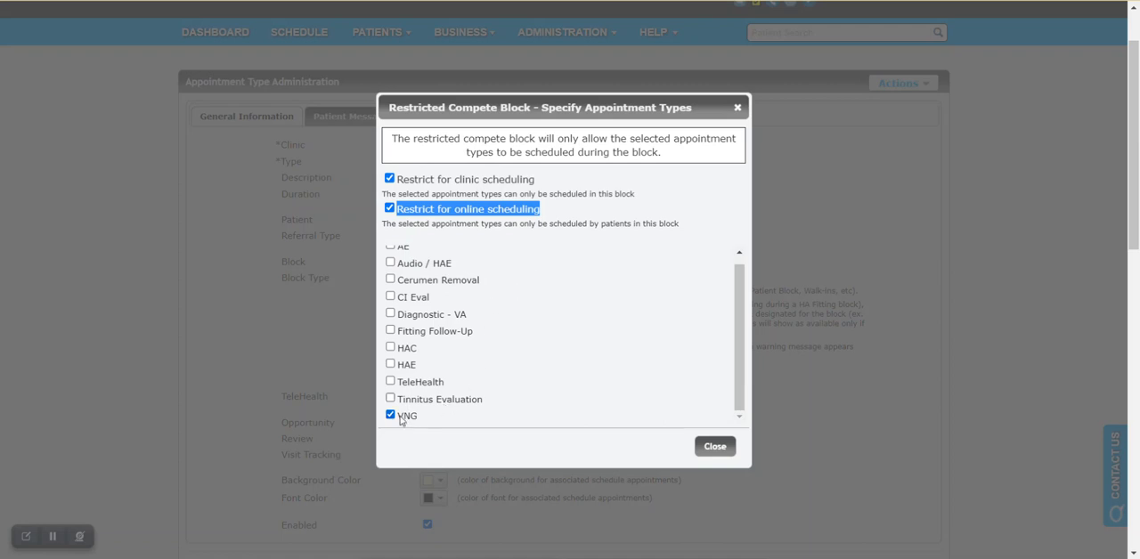
pyautogui.moveTo(402, 419); pyautogui.dragTo(413, 417)
pyautogui.click(426, 420)
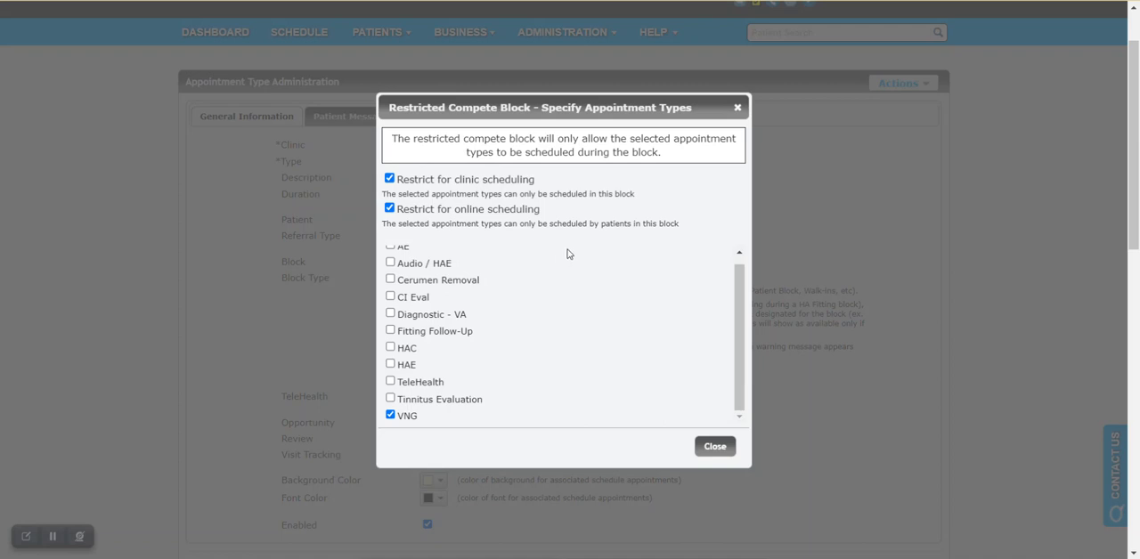
# Step: Compare how the clinic and online scheduling restrictions apply to the VNG block, leaving both enabled
pyautogui.click(390, 179)
pyautogui.moveTo(454, 210); pyautogui.dragTo(545, 215)
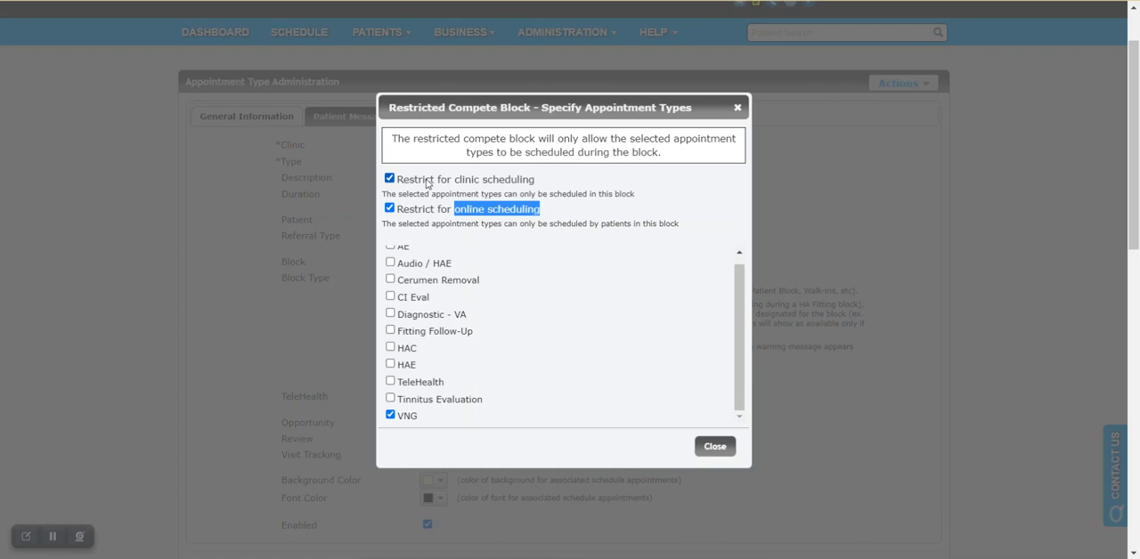
pyautogui.moveTo(453, 180); pyautogui.dragTo(541, 189)
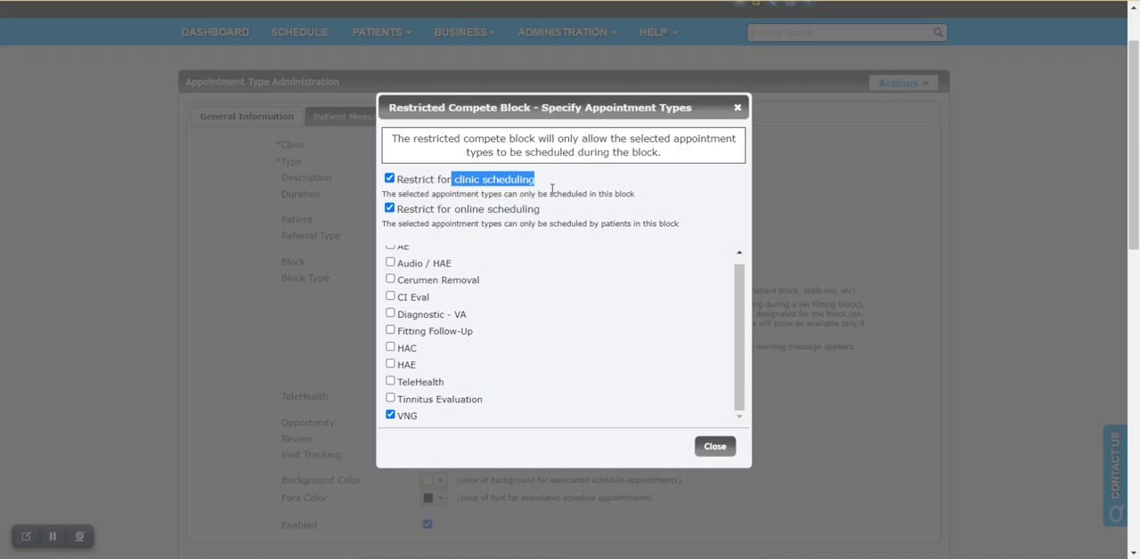
pyautogui.click(550, 193)
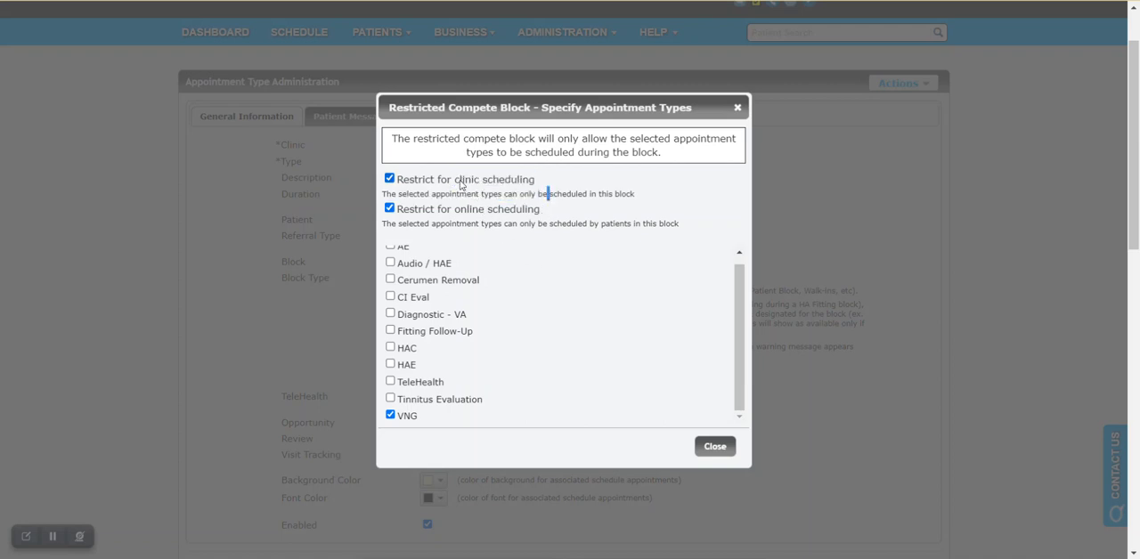
pyautogui.moveTo(452, 181); pyautogui.dragTo(535, 189)
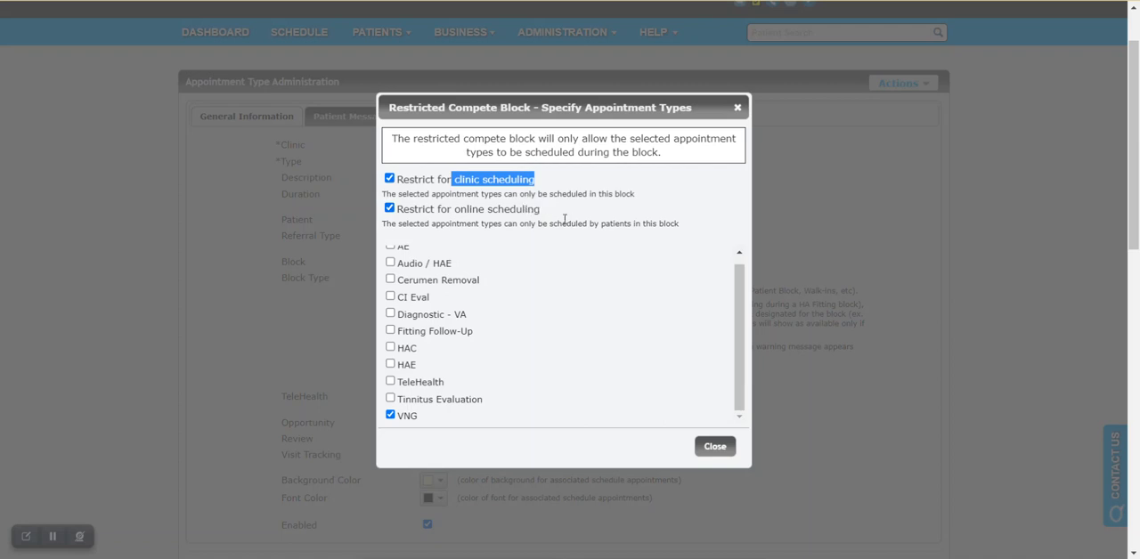
pyautogui.click(557, 214)
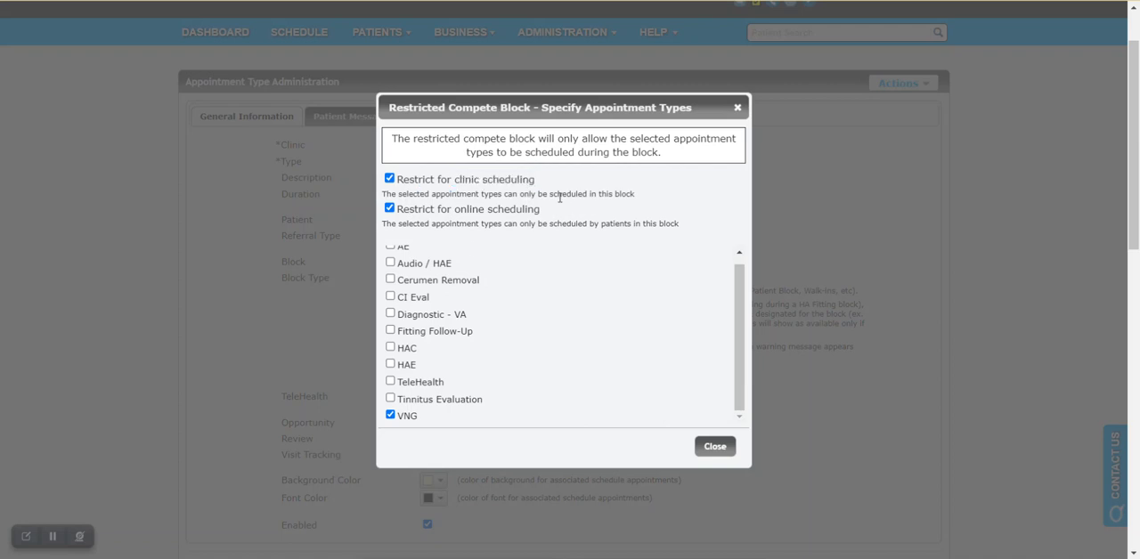
# Step: Close the specified appointment types and save the Block (VNG) type
pyautogui.click(718, 447)
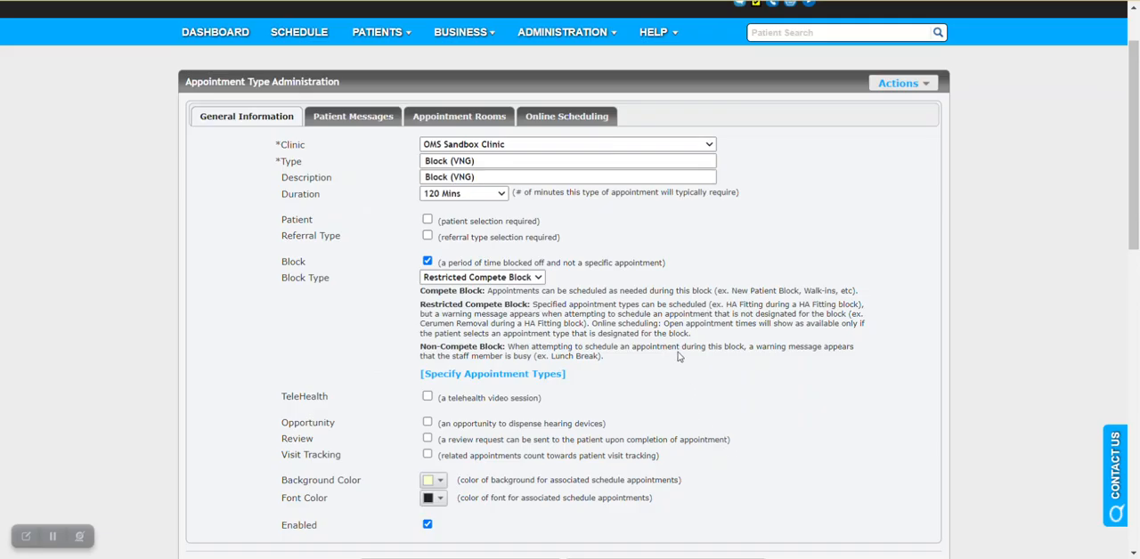
pyautogui.scroll(-2, 701, 292)
pyautogui.click(460, 420)
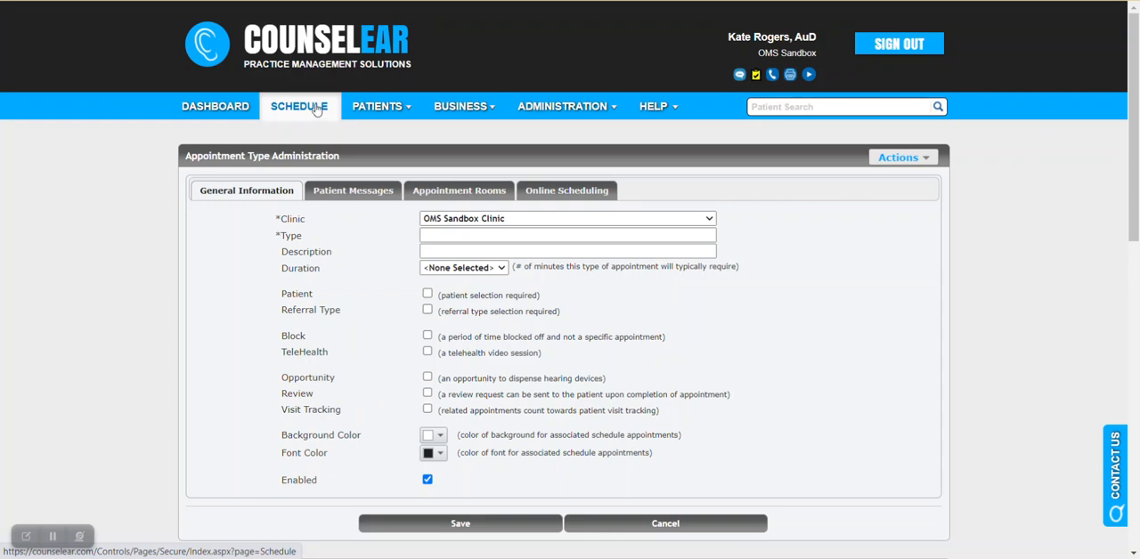
# Step: Leave Appointment Type Administration and open the schedule's week view to see the existing blocks
pyautogui.scroll(-3, 311, 178)
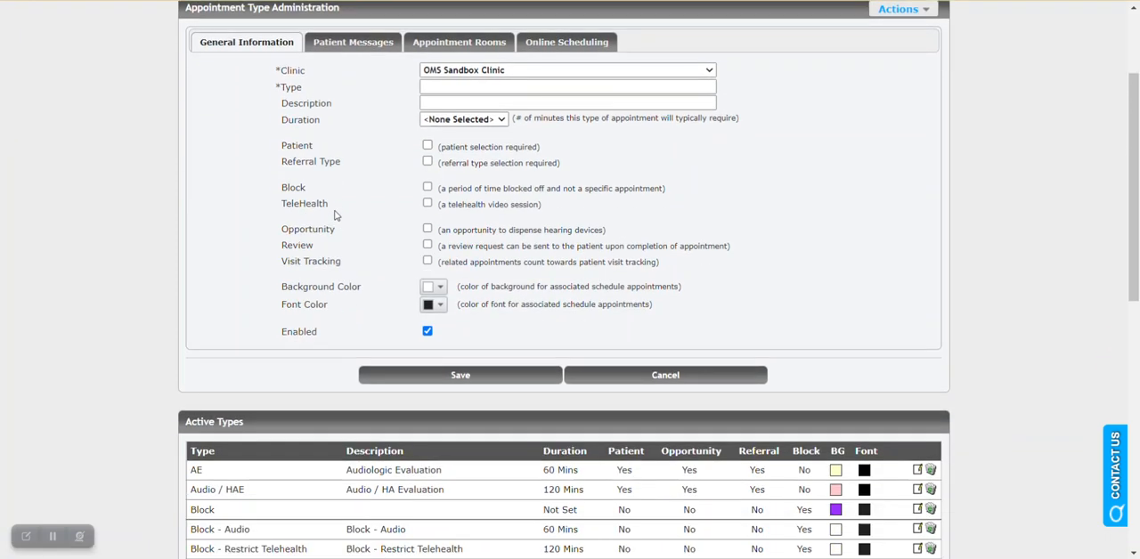
pyautogui.scroll(-2, 302, 196)
pyautogui.scroll(5, 285, 179)
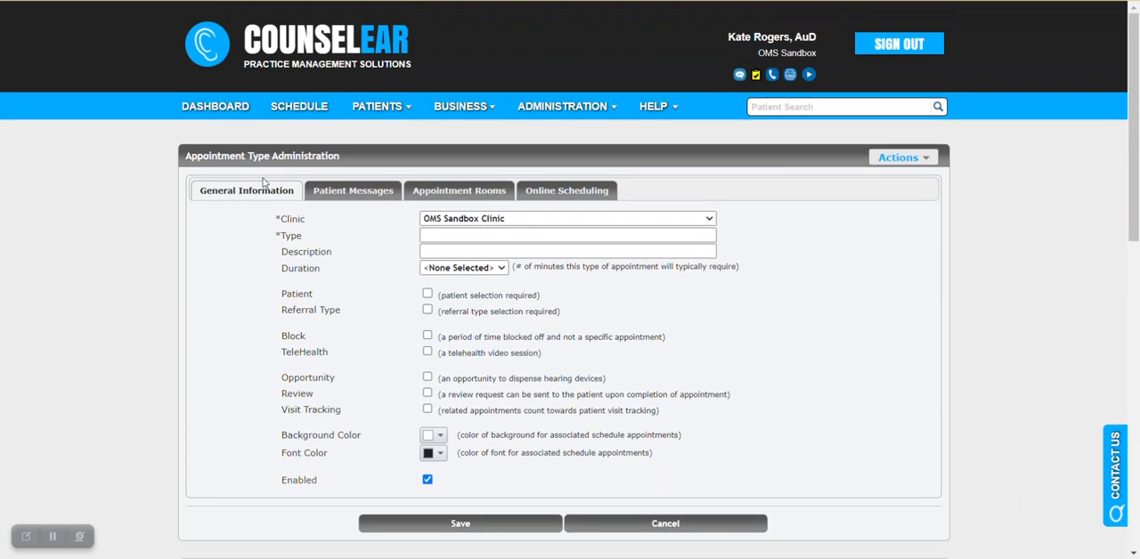
pyautogui.click(292, 112)
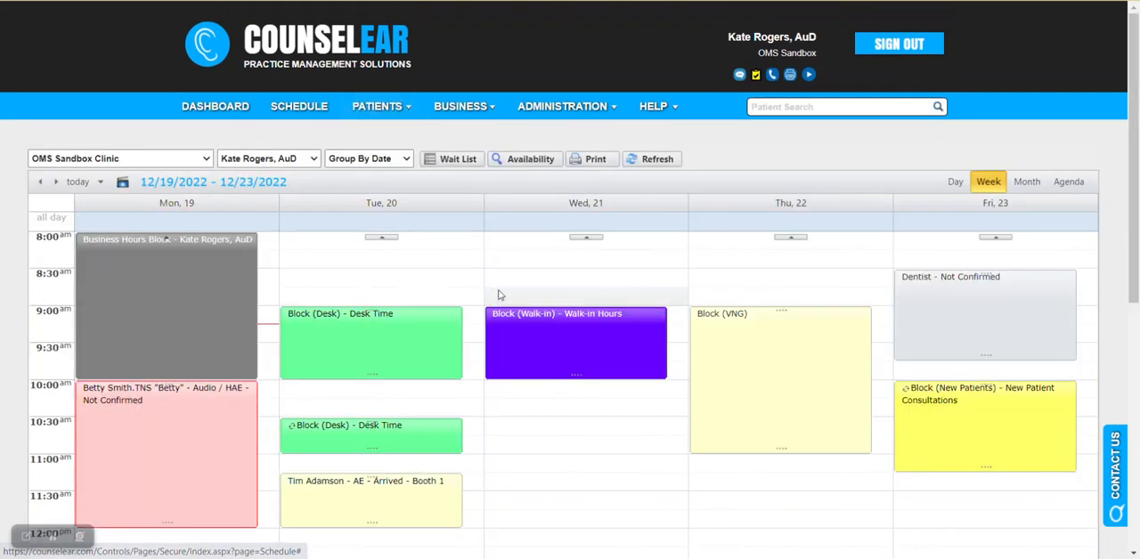
pyautogui.moveTo(717, 376)
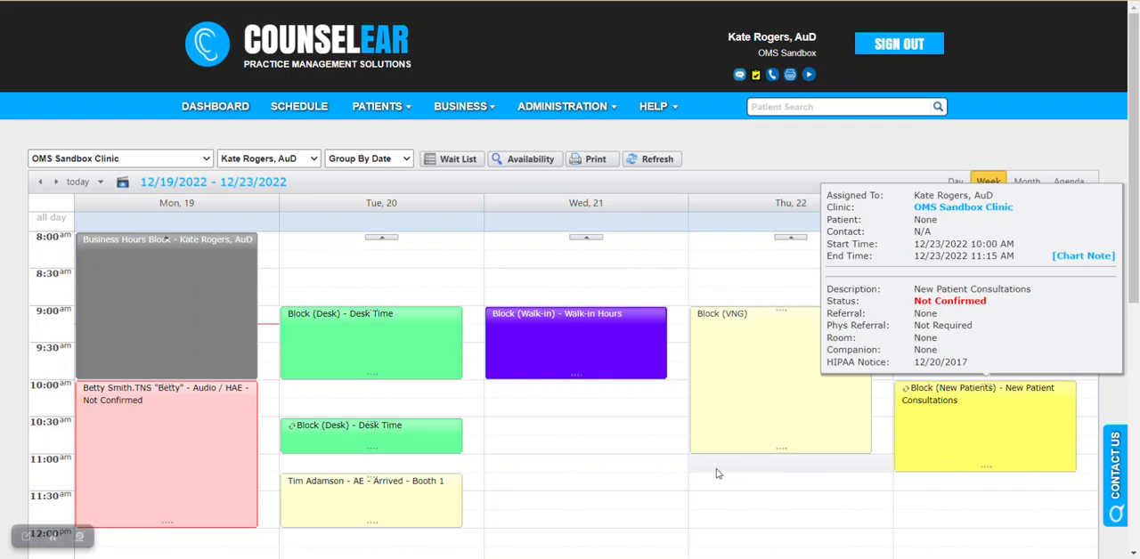
# Step: Start a new appointment on Wednesday 12/21/2022 at 10:30 AM and set its type to Block (Lunch)
pyautogui.click(621, 436)
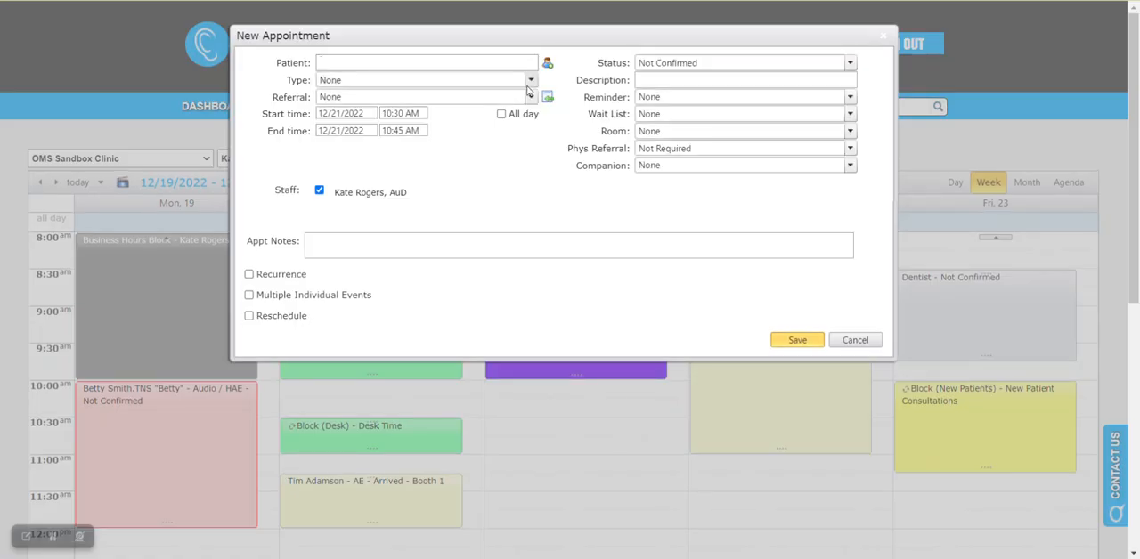
pyautogui.click(530, 80)
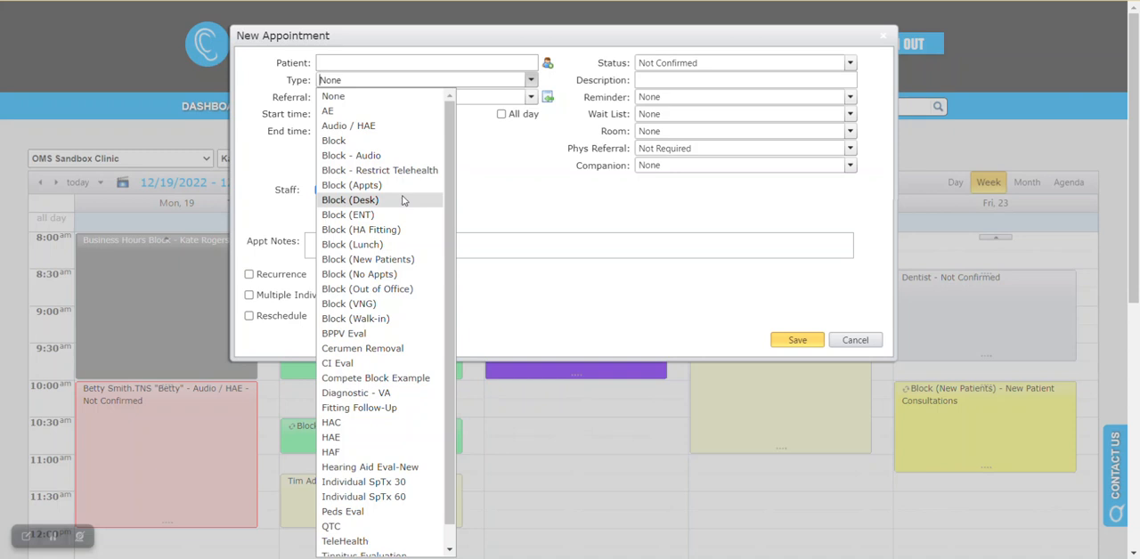
pyautogui.click(398, 245)
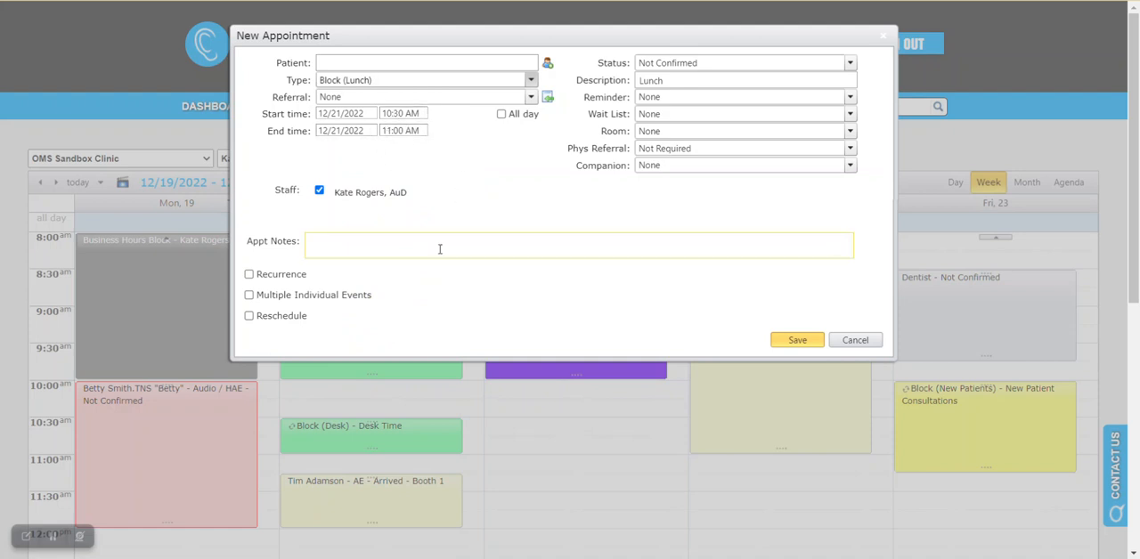
# Step: Make the lunch block recur every week on Tuesday, Wednesday and Thursday with no end date, and save it
pyautogui.click(250, 276)
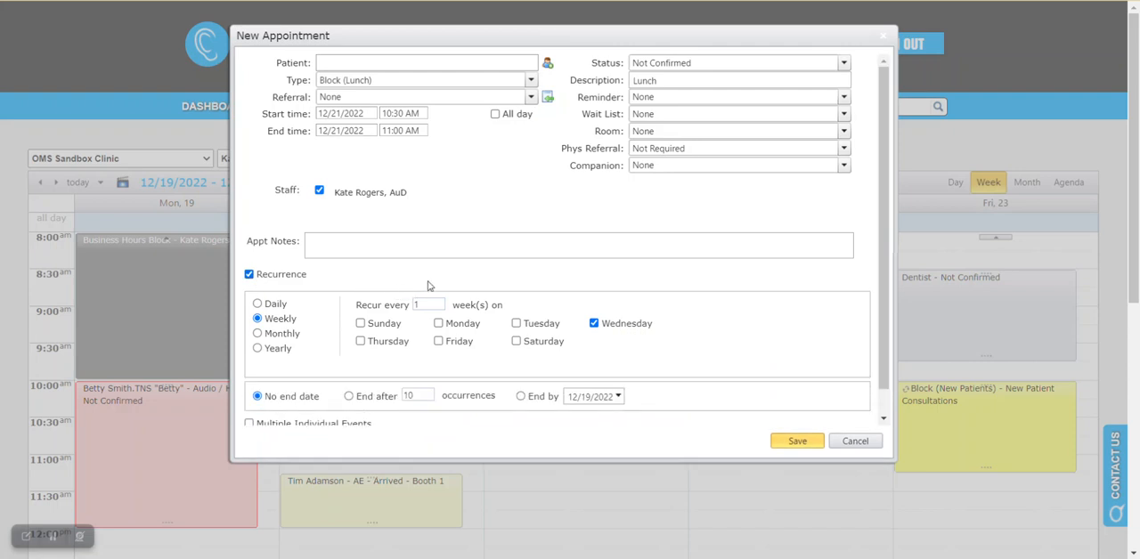
pyautogui.click(517, 325)
pyautogui.click(360, 341)
pyautogui.scroll(-1, 627, 294)
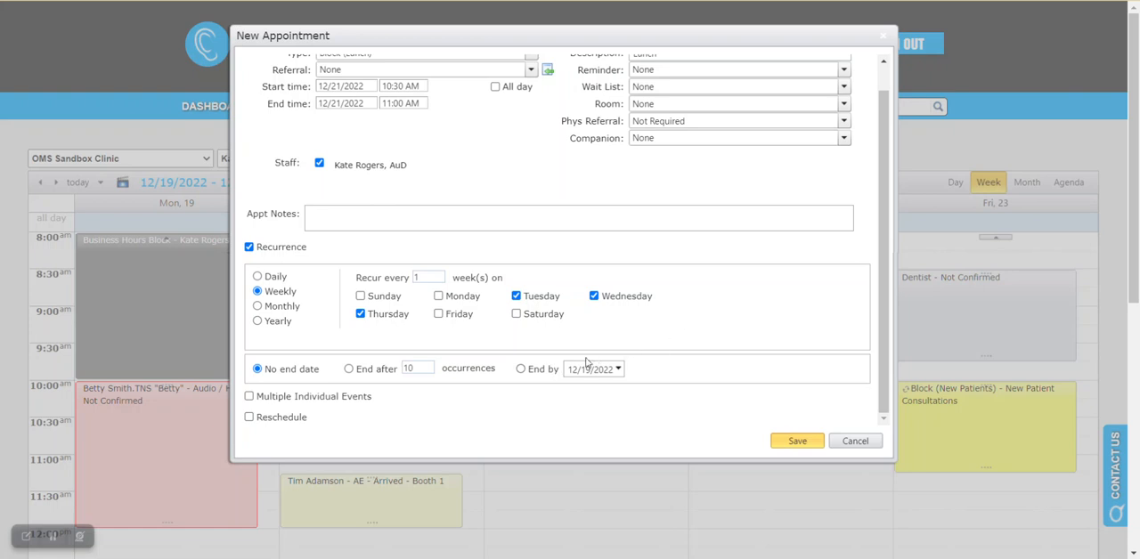
pyautogui.click(800, 450)
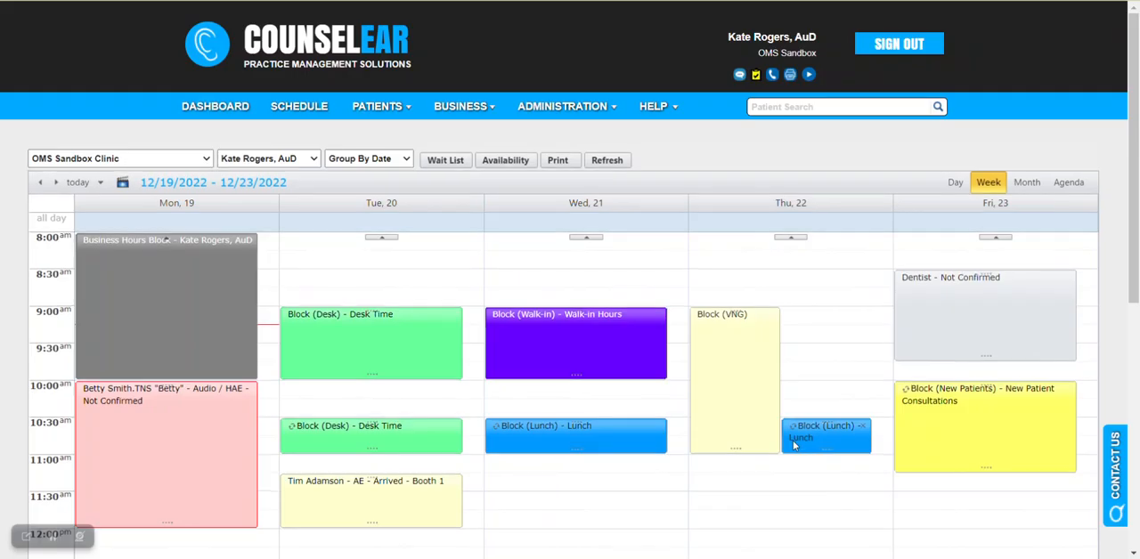
# Step: Advance to the week of 12/26/2022 and try to move Tuesday's recurring lunch block to 11:15 AM
pyautogui.scroll(-1, 549, 497)
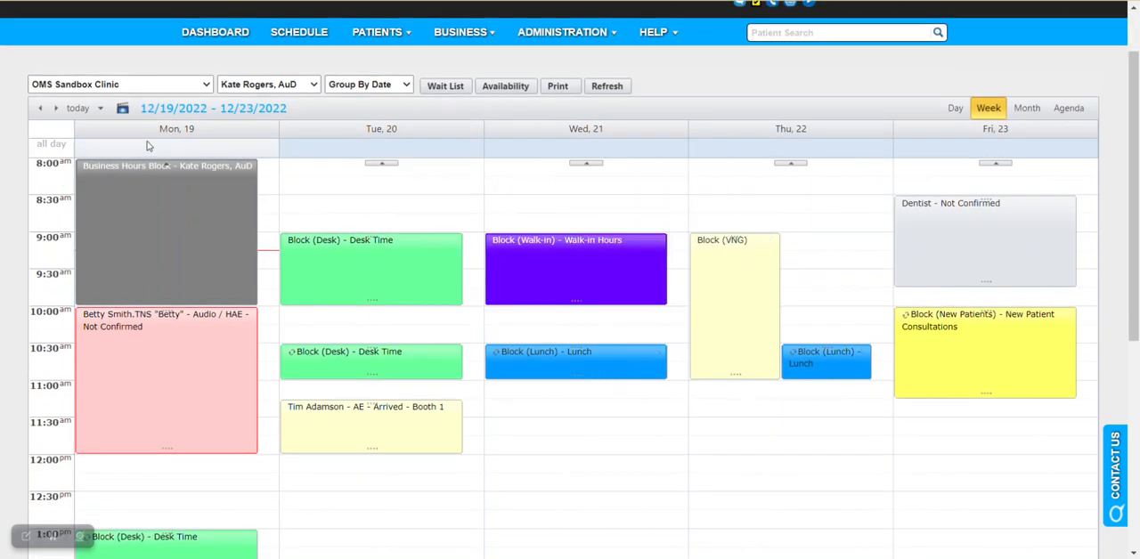
pyautogui.click(55, 108)
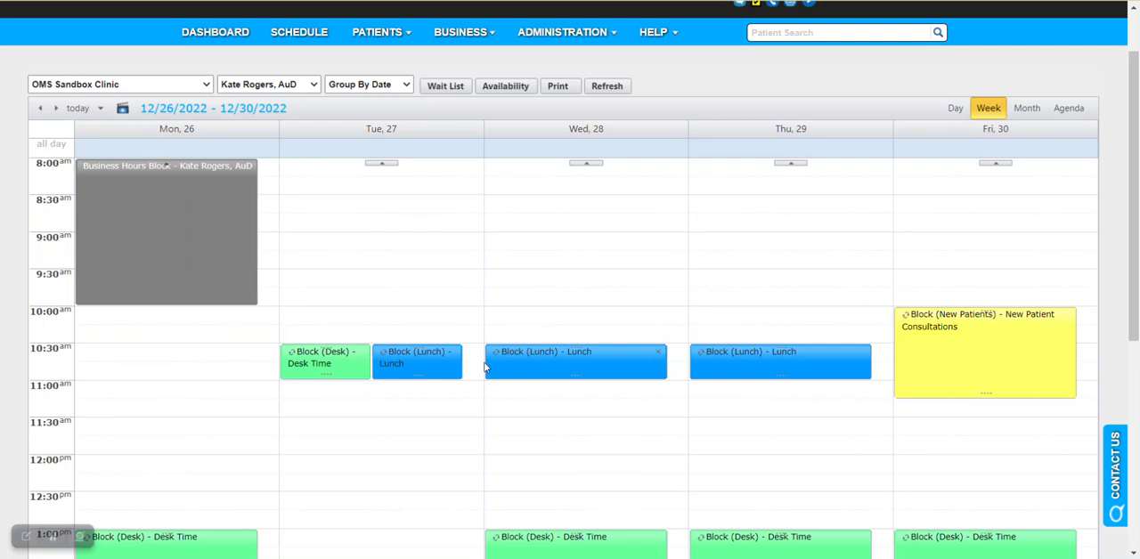
pyautogui.moveTo(444, 360); pyautogui.dragTo(458, 441)
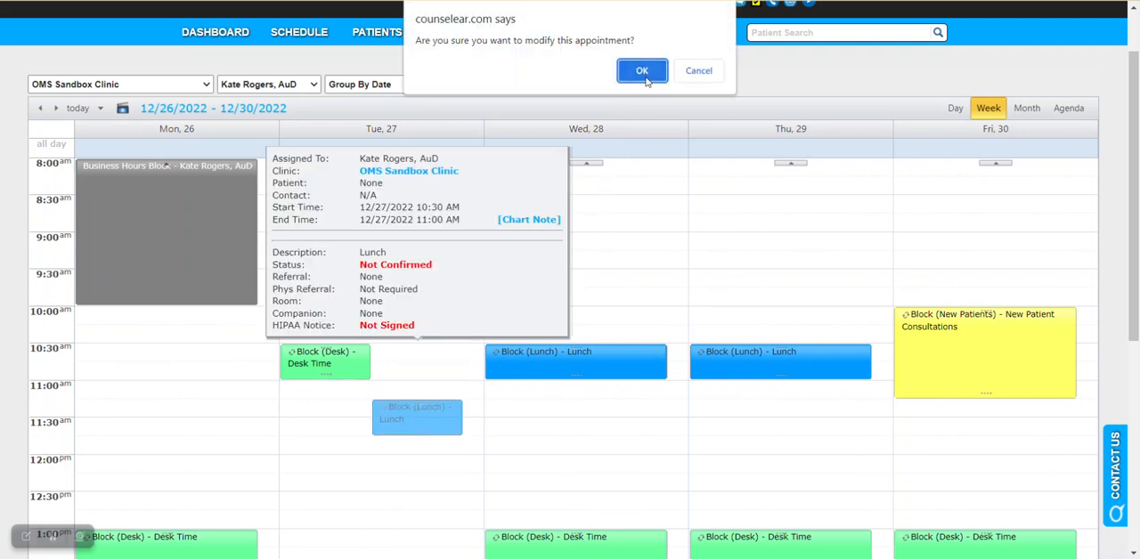
pyautogui.click(683, 76)
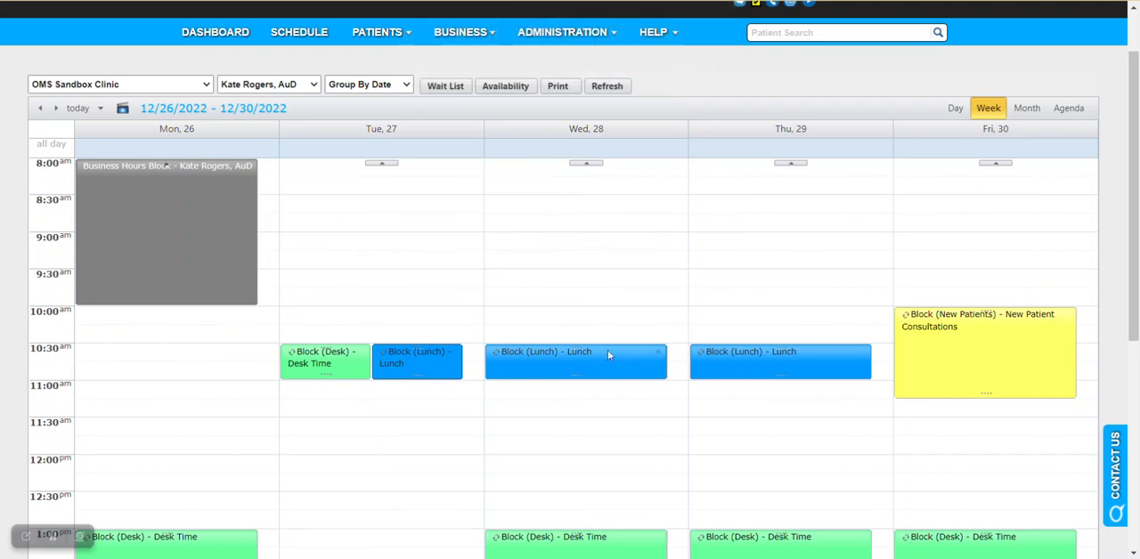
# Step: Delete the whole recurring lunch block series and return to the week of 12/19/2022
pyautogui.click(660, 352)
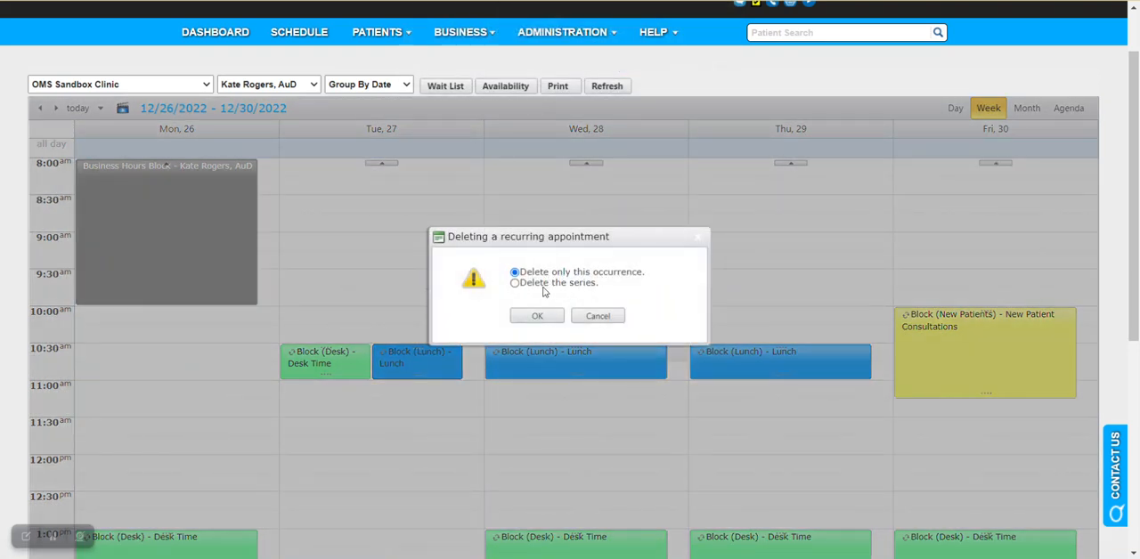
pyautogui.click(514, 282)
pyautogui.click(537, 316)
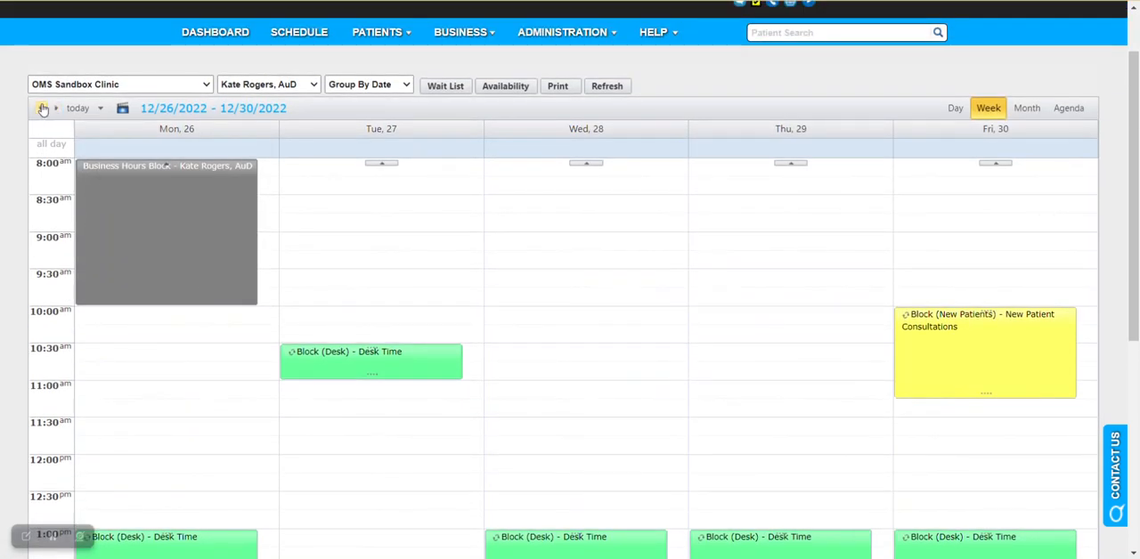
pyautogui.click(42, 107)
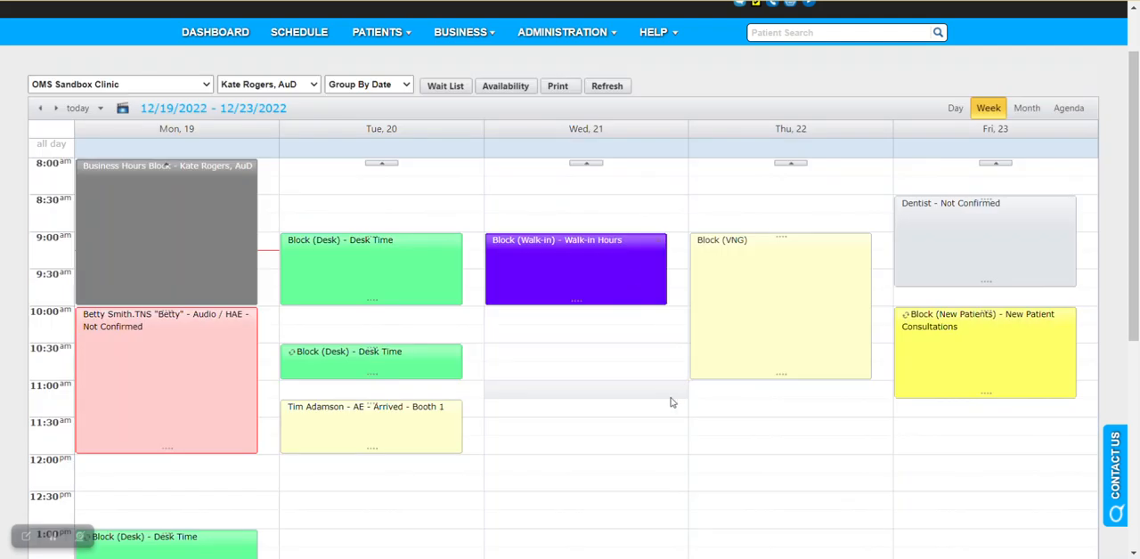